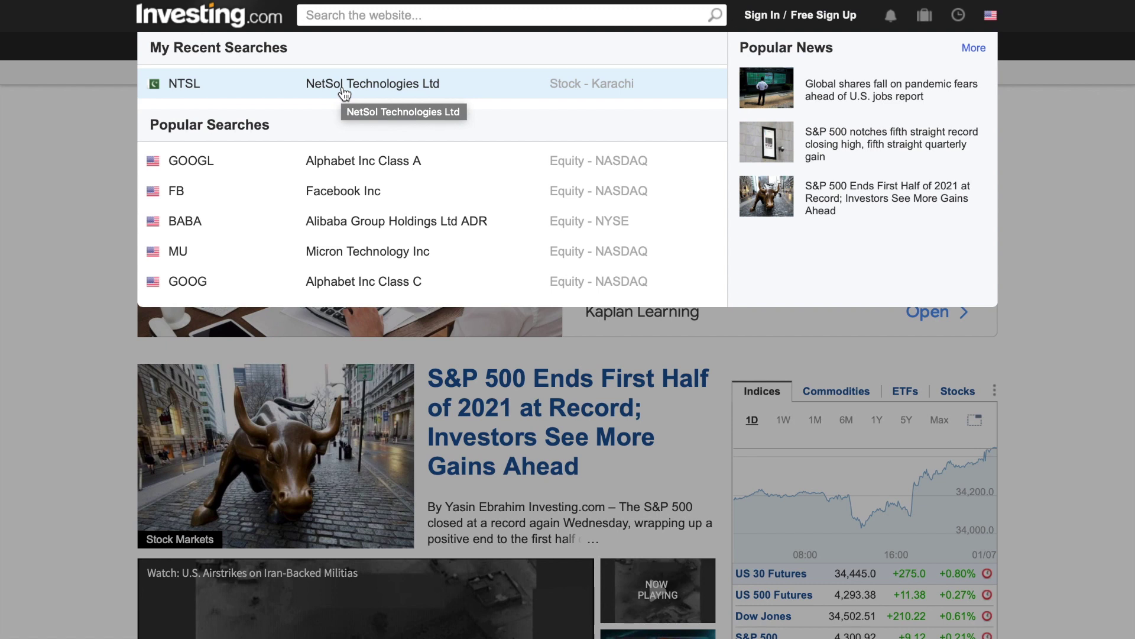
Open the NetSol Technologies Ltd (NTSL) stock page from the recent searches and look over its overview
click(344, 93)
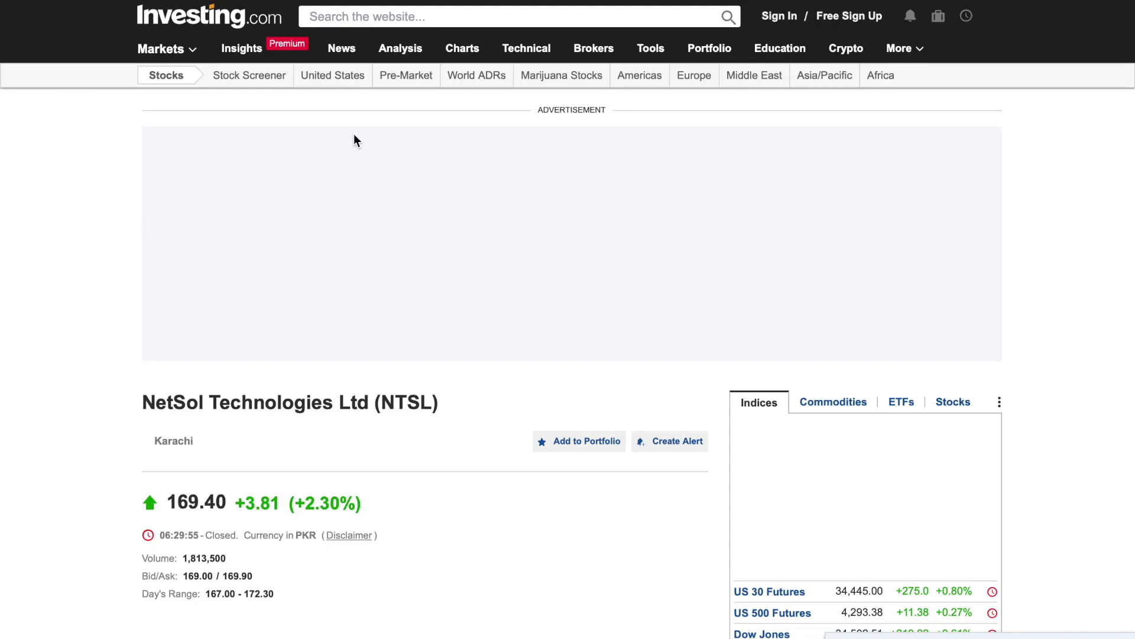
scroll(396, 329, down, 10)
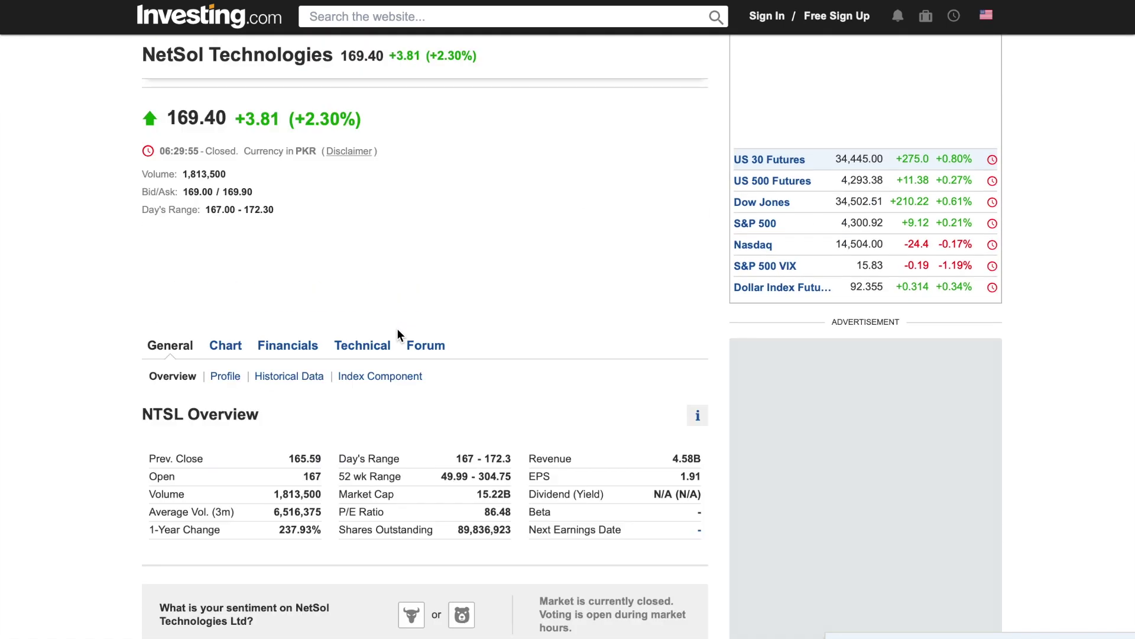
scroll(397, 335, down, 3)
scroll(398, 335, up, 10)
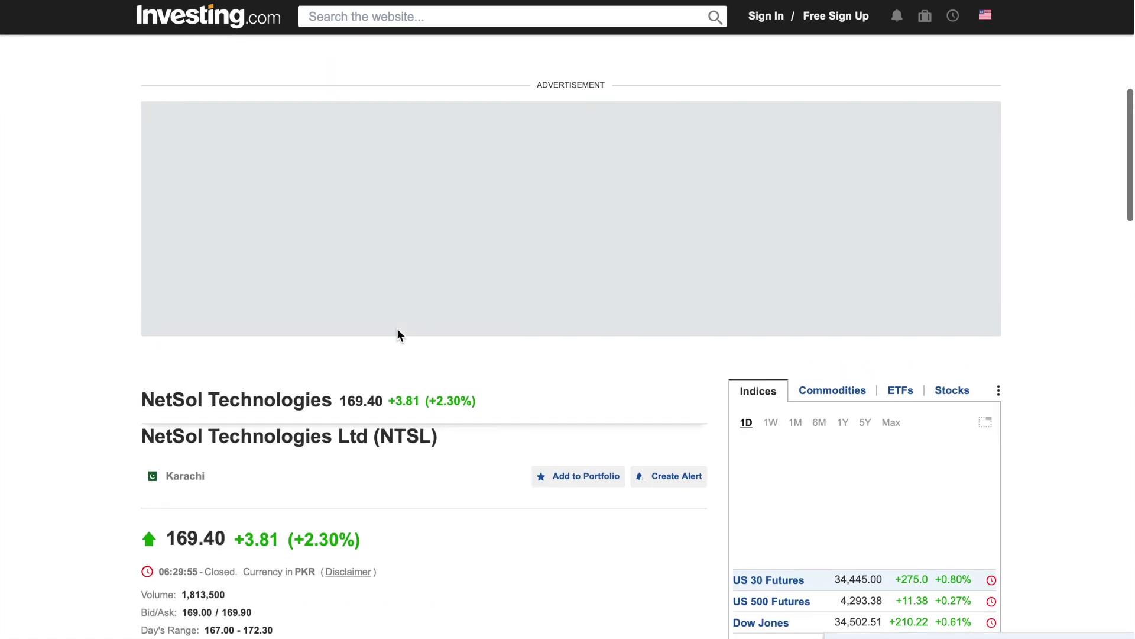
Open the streaming chart for NTSL and expand it to full screen
scroll(398, 335, down, 5)
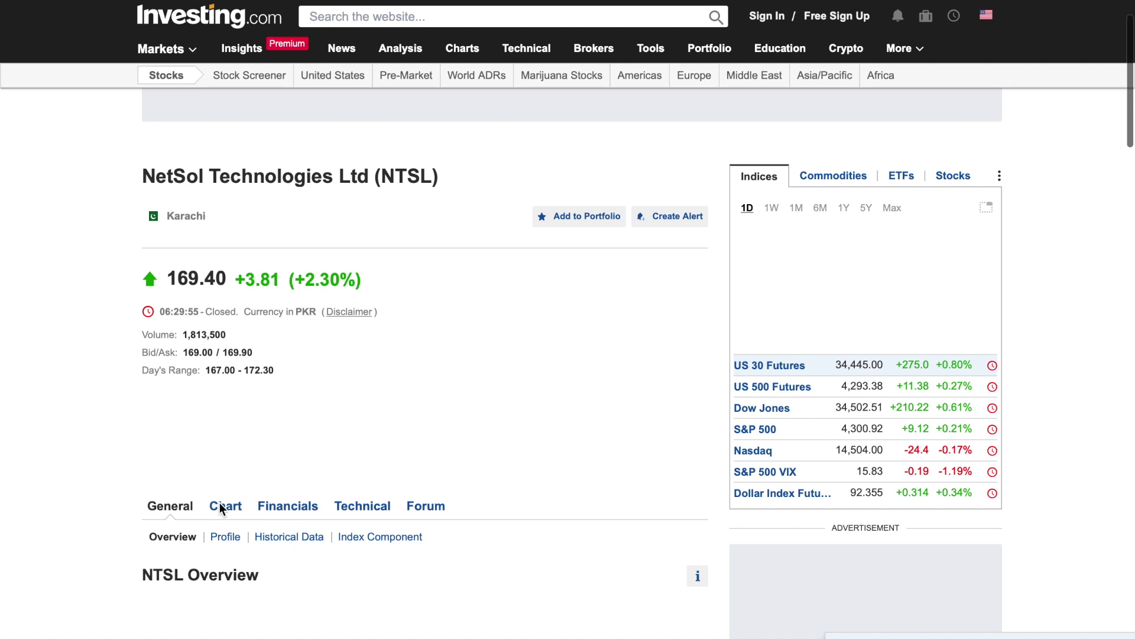
scroll(225, 509, down, 2)
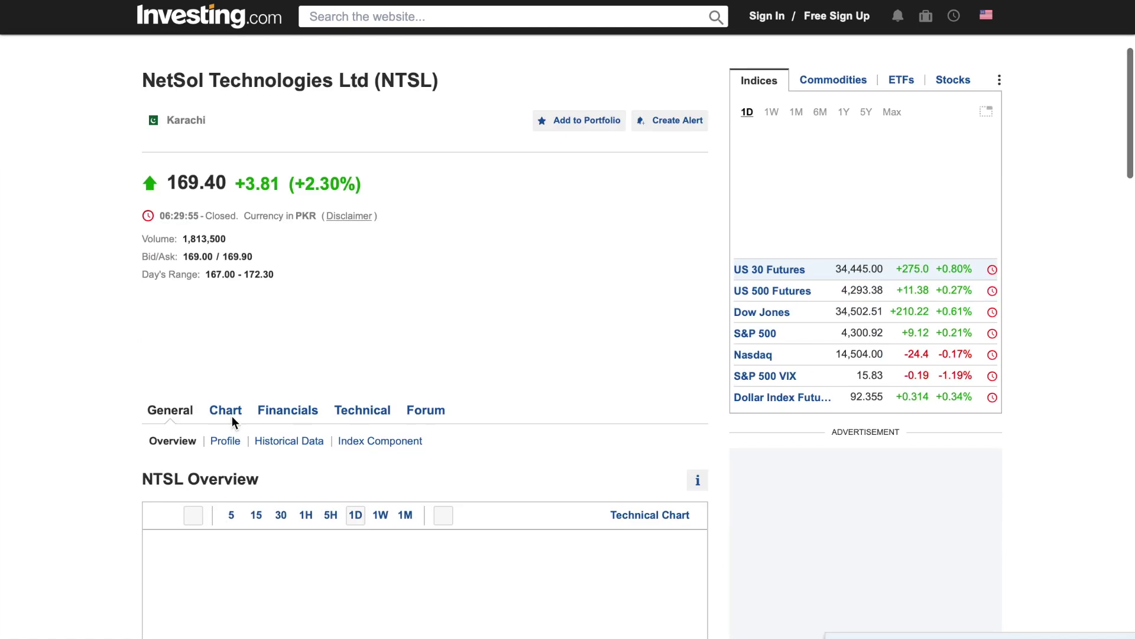
mouse_move(228, 413)
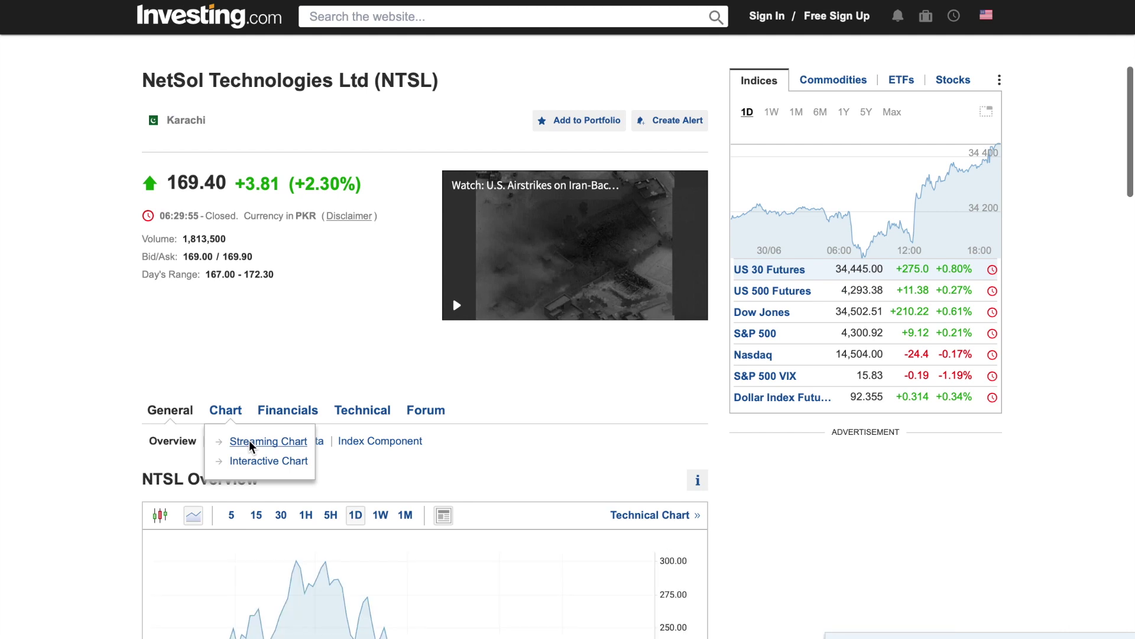
scroll(250, 447, down, 3)
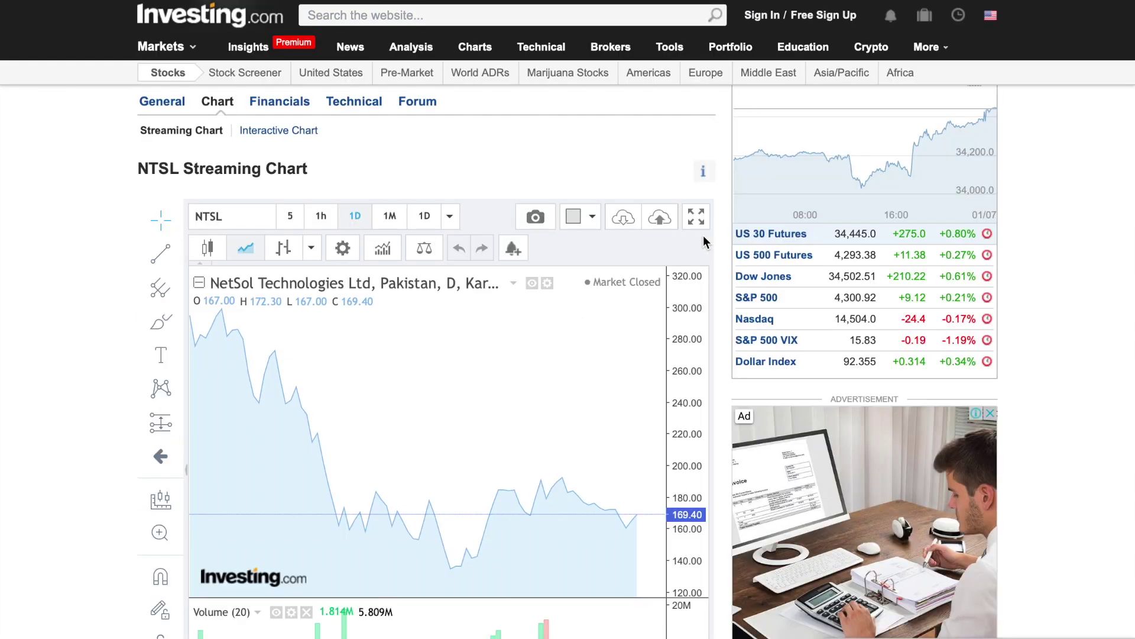
click(696, 218)
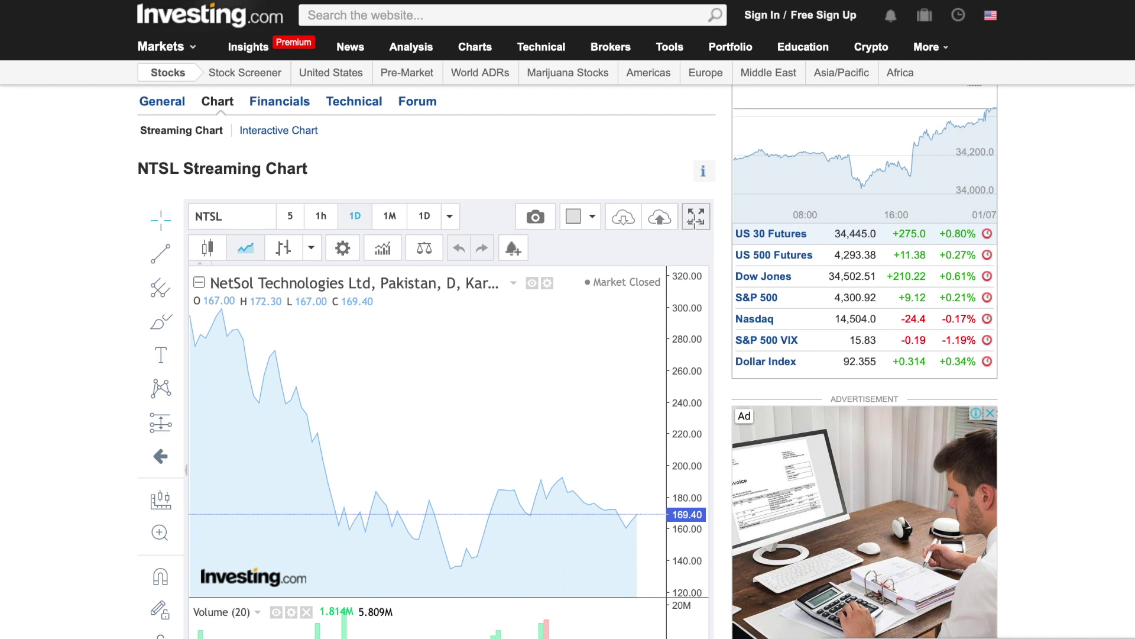
Change the NTSL chart style to candles and look back over the earlier price history
click(345, 52)
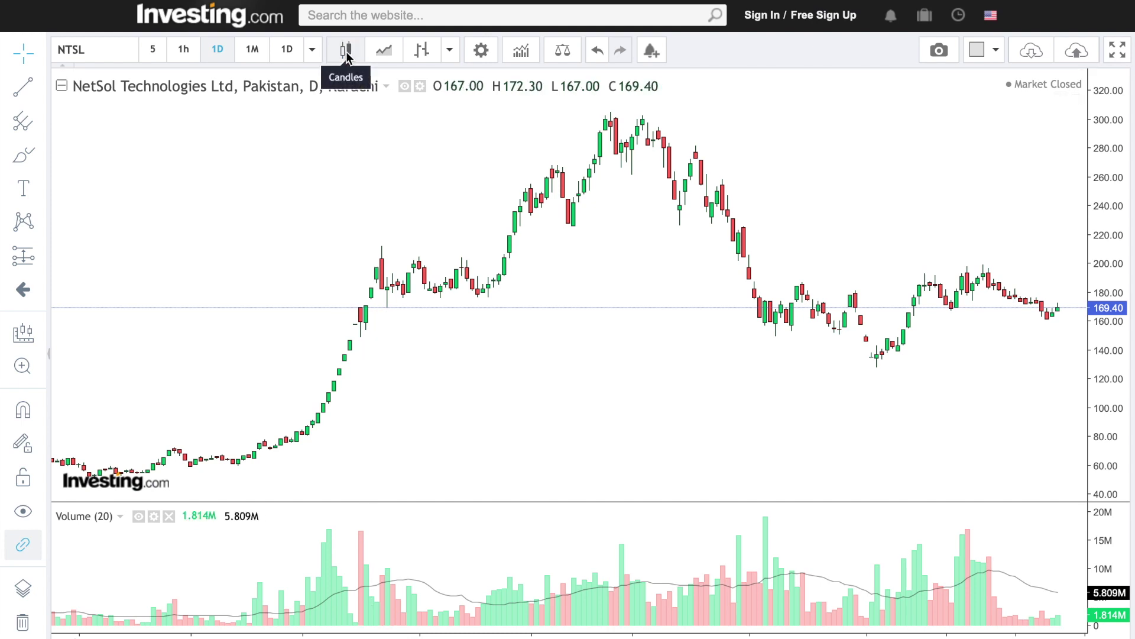
scroll(604, 254, up, 5)
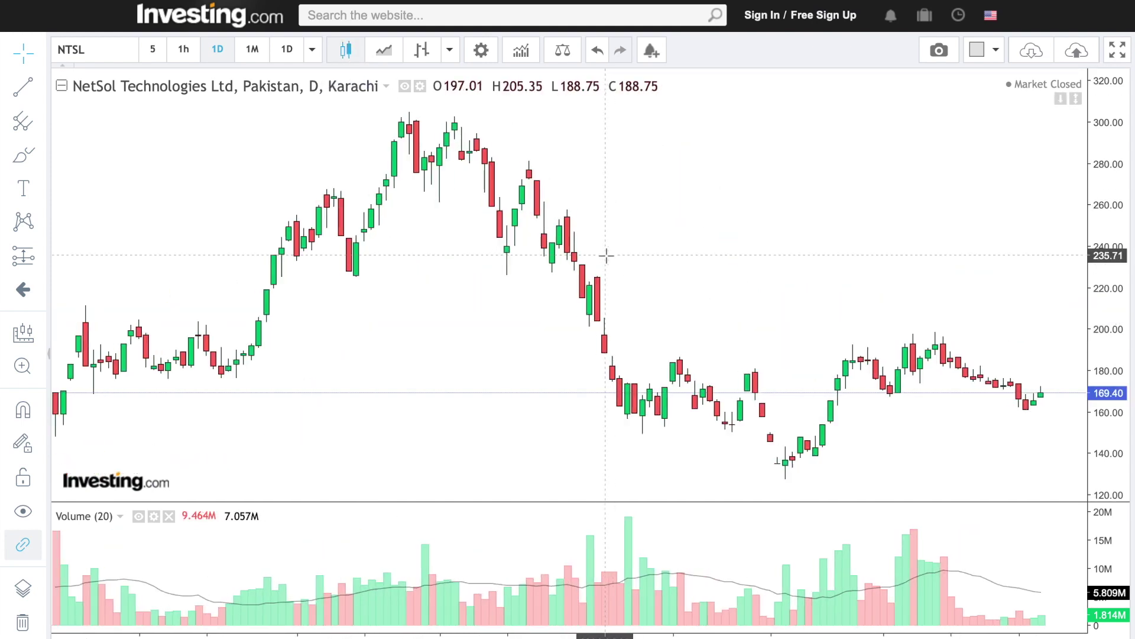
scroll(606, 254, left, 5)
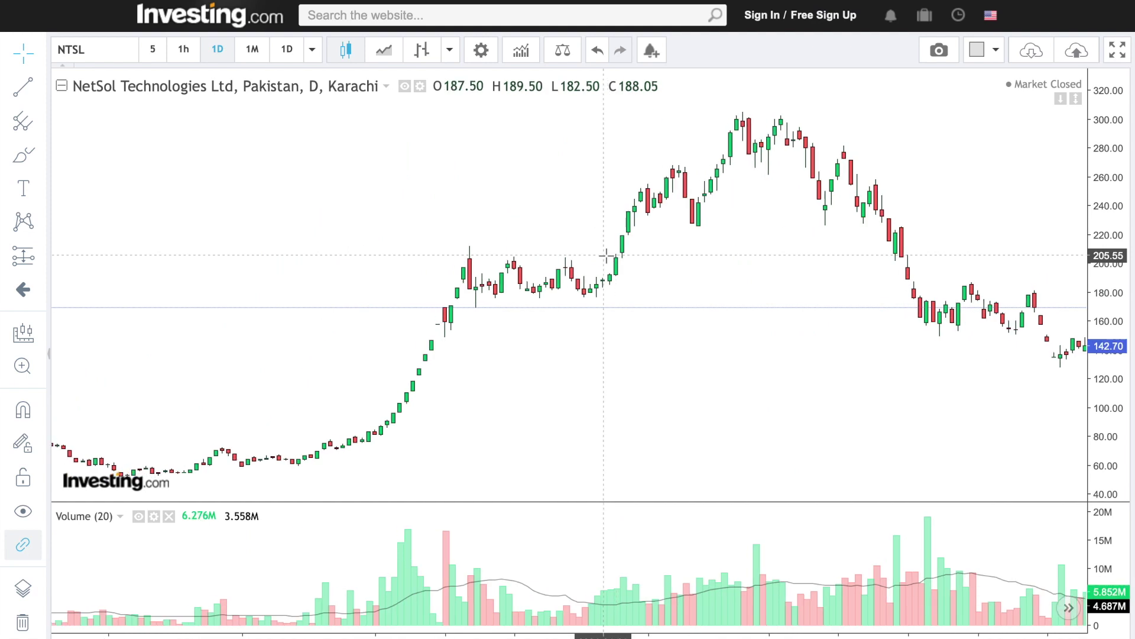
Set the chart interval to 1 hour and bring the early price rise between about 60 and 84 into view
click(186, 61)
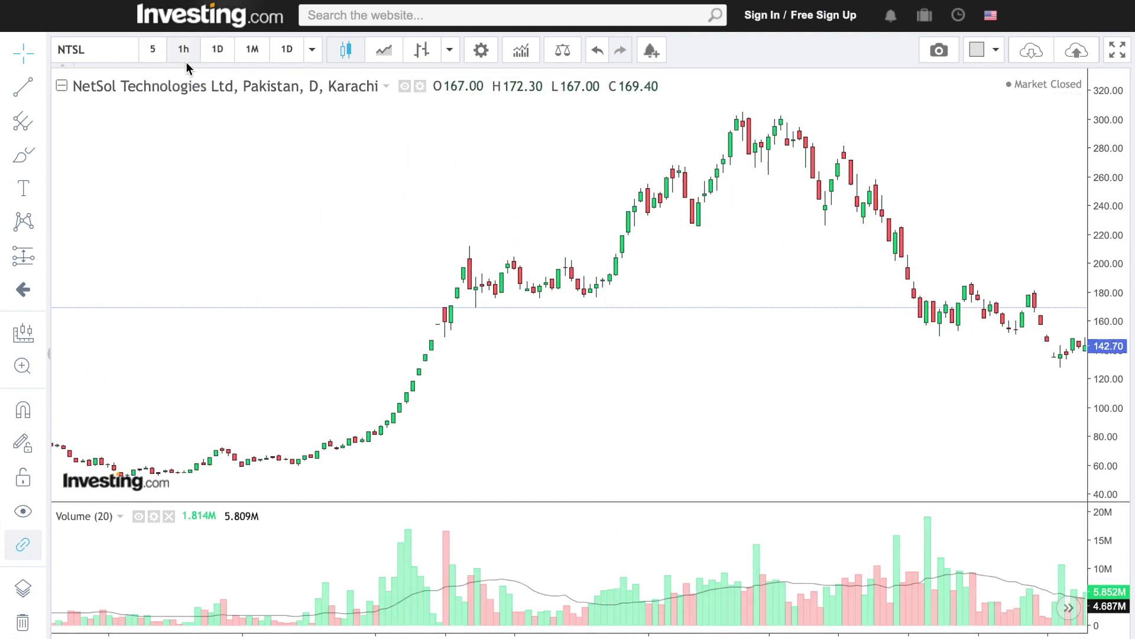
scroll(512, 279, down, 5)
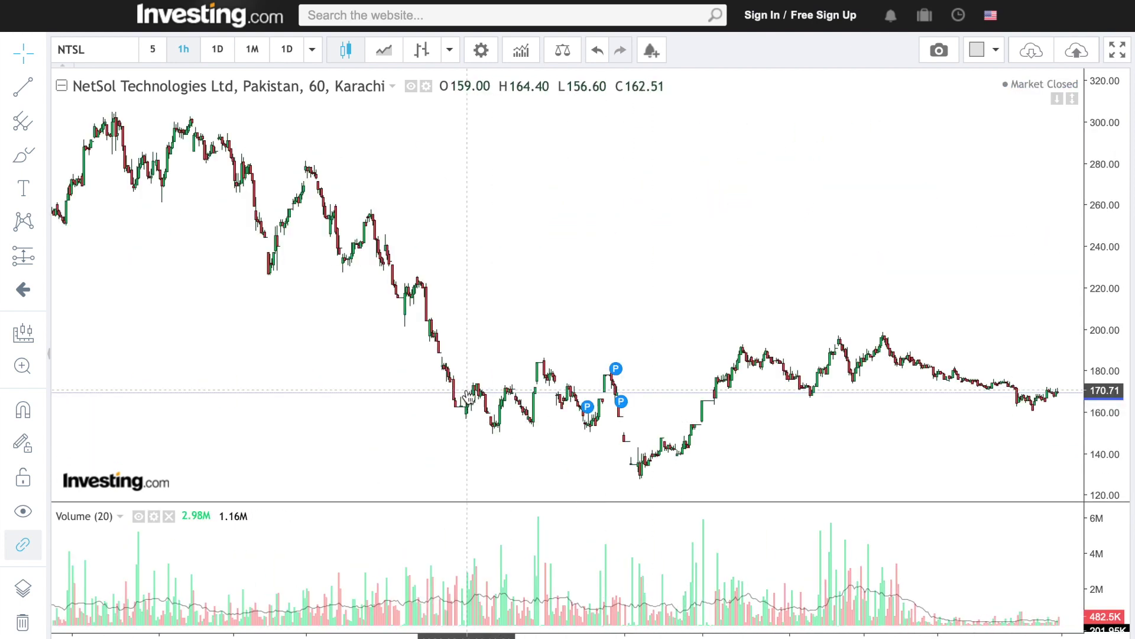
scroll(466, 395, down, 3)
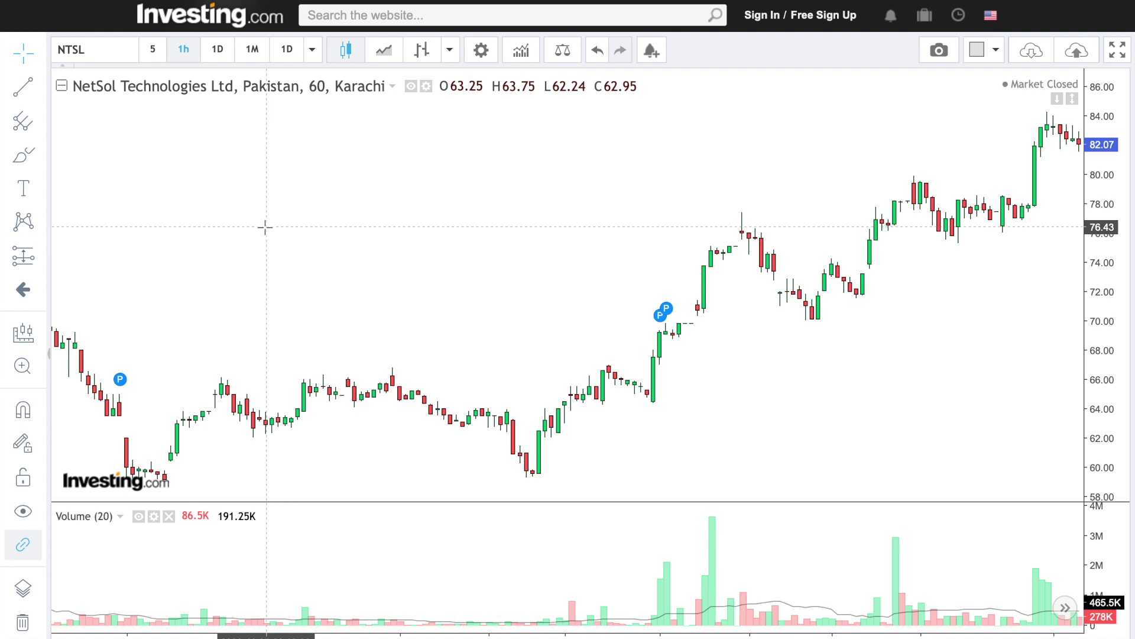
Draw a Fib Retracement from the swing low at about 59.64 up to the swing high at about 76.12
click(42, 123)
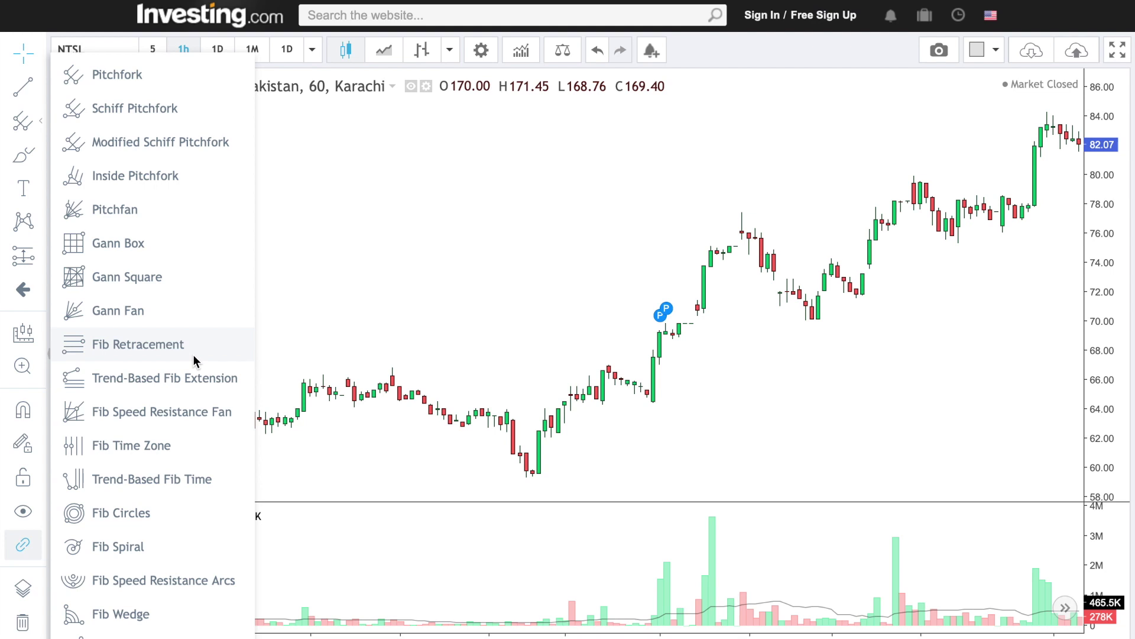
click(193, 360)
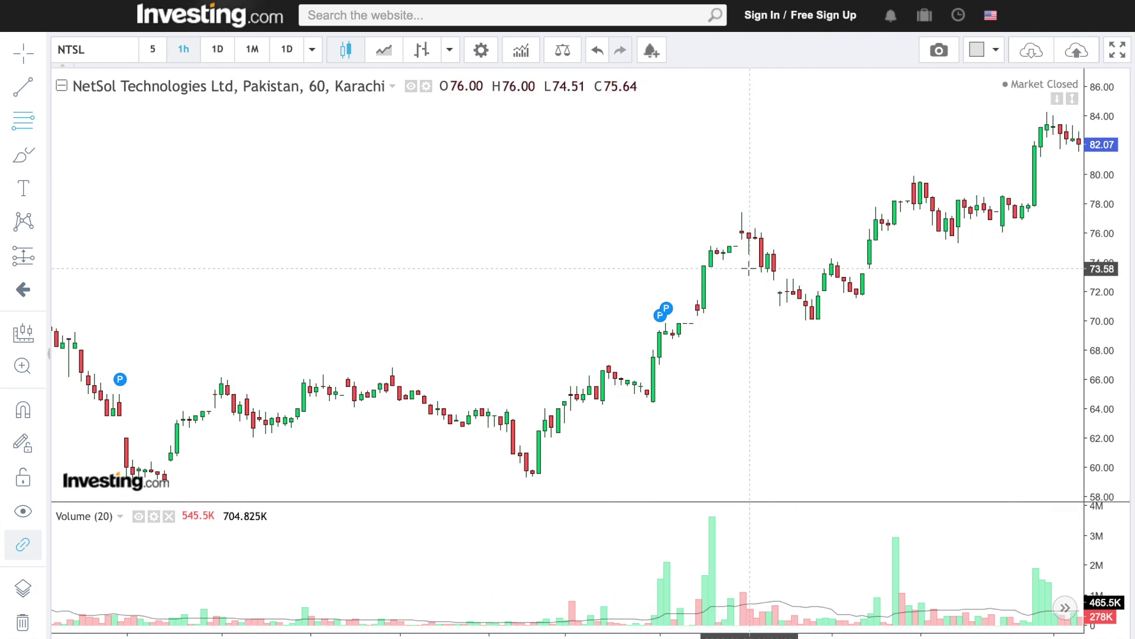
scroll(749, 268, right, 5)
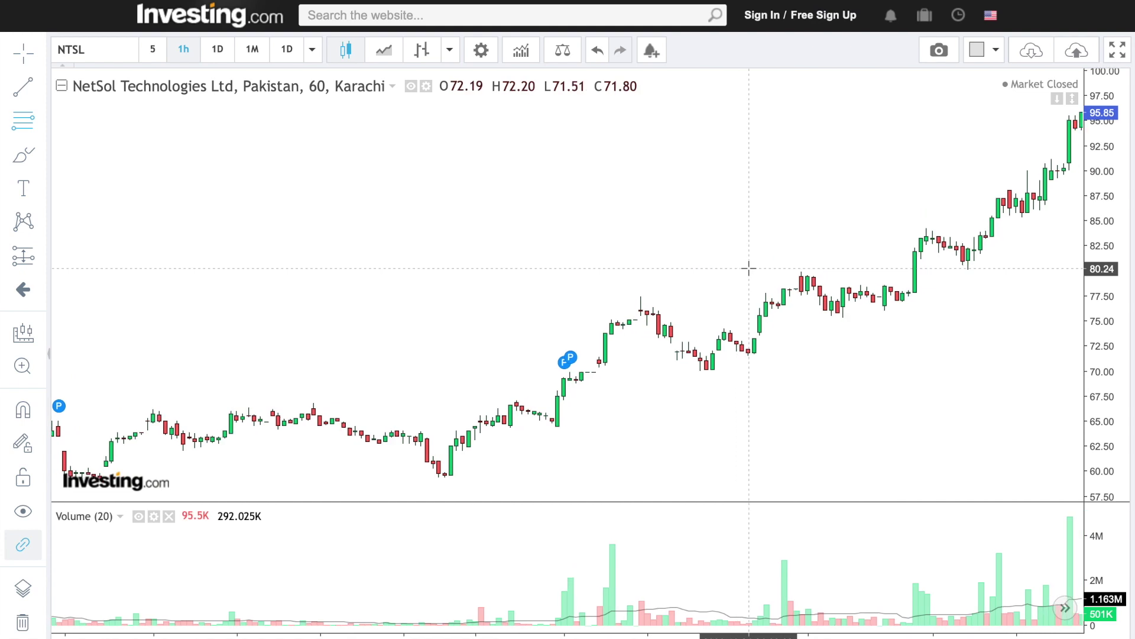
scroll(749, 268, right, 1)
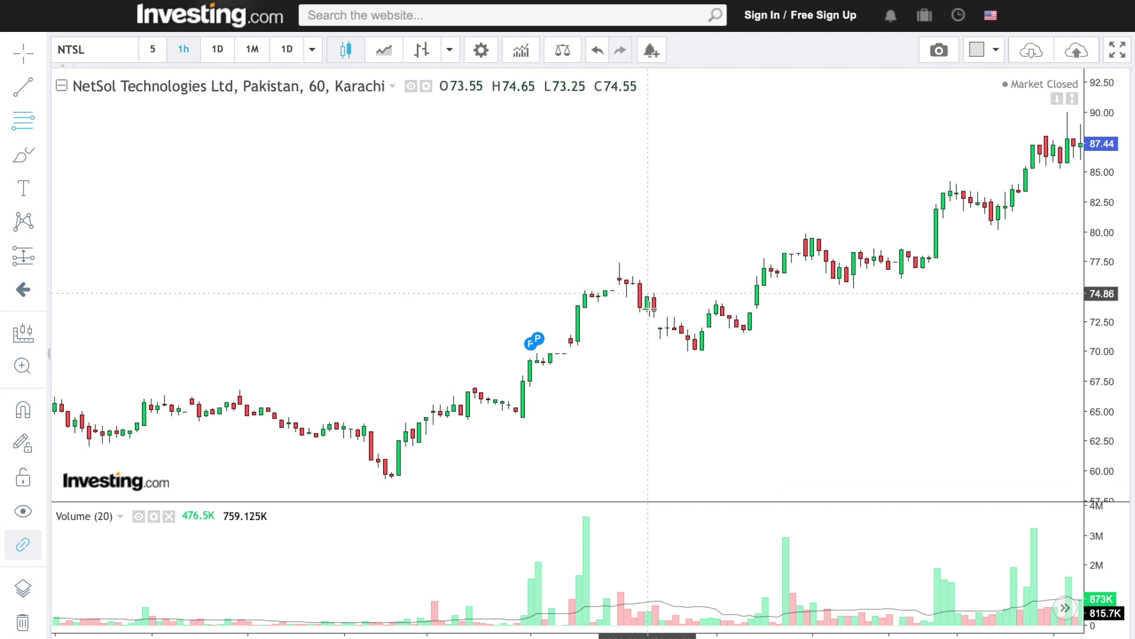
click(392, 474)
click(455, 414)
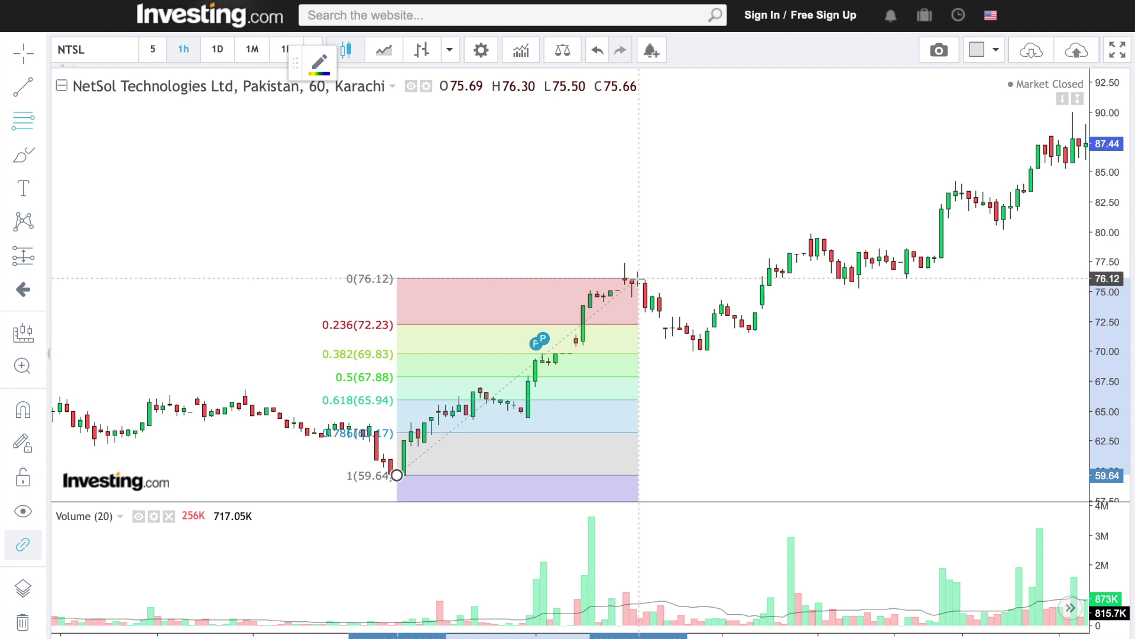
click(639, 278)
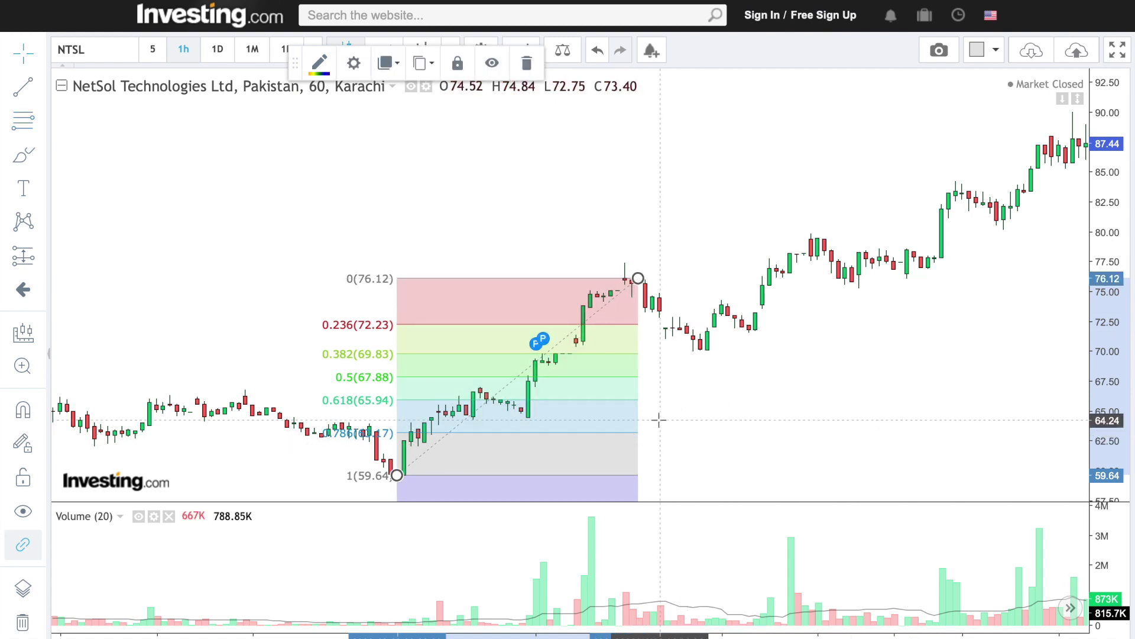
Extend the Fib retracement forward in time past the pullback candles and shift it to span about 59.34 to 76.11
scroll(396, 402, left, 3)
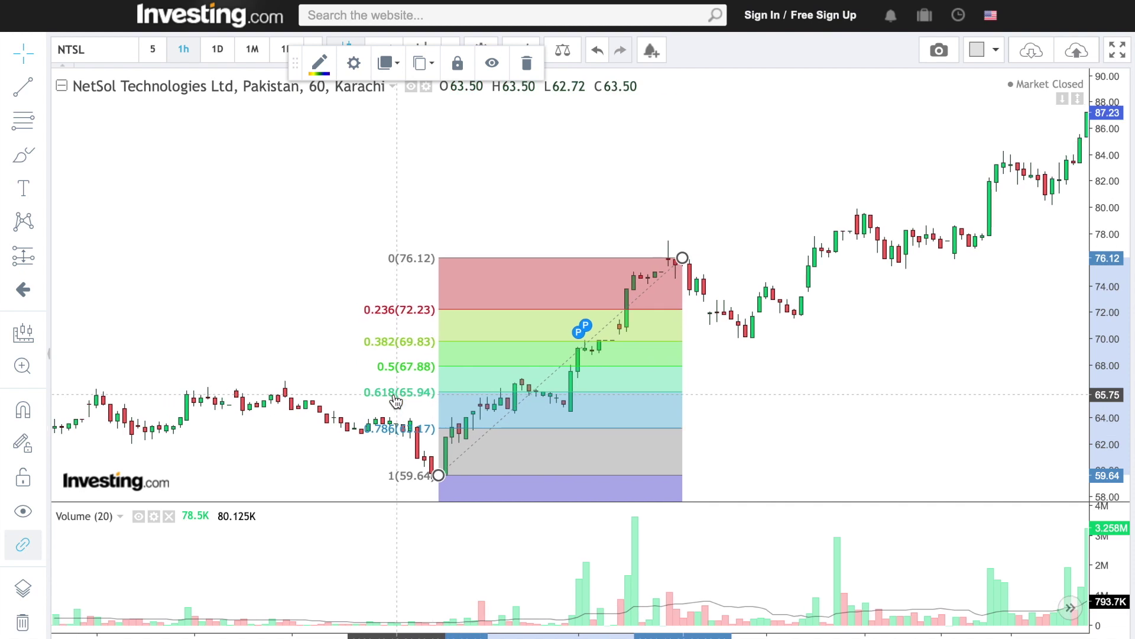
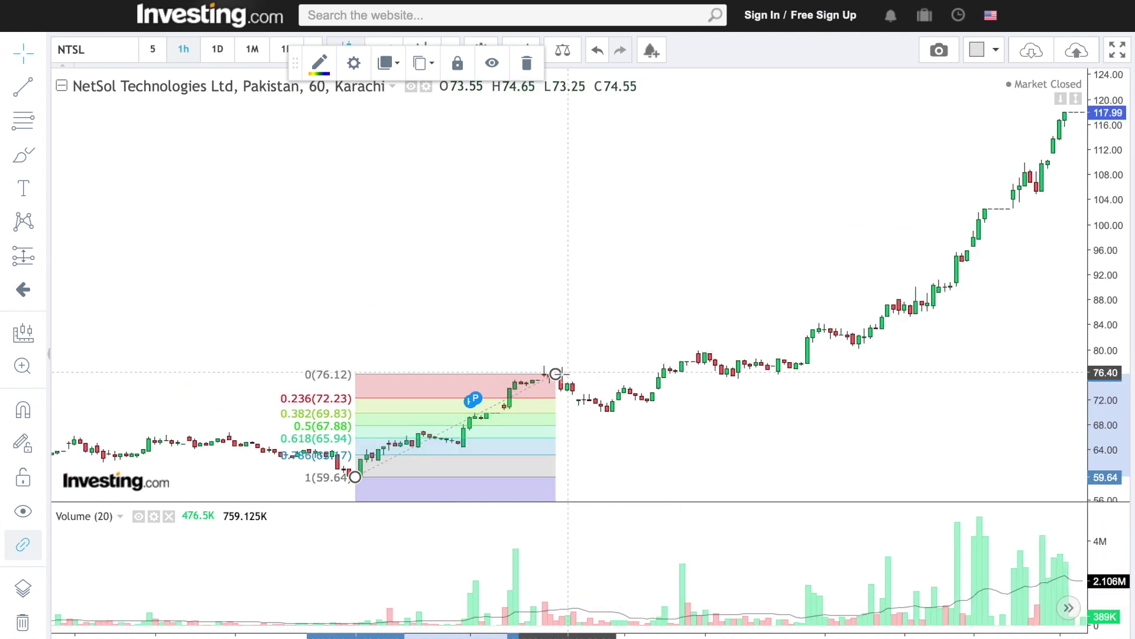
drag(555, 374, 796, 373)
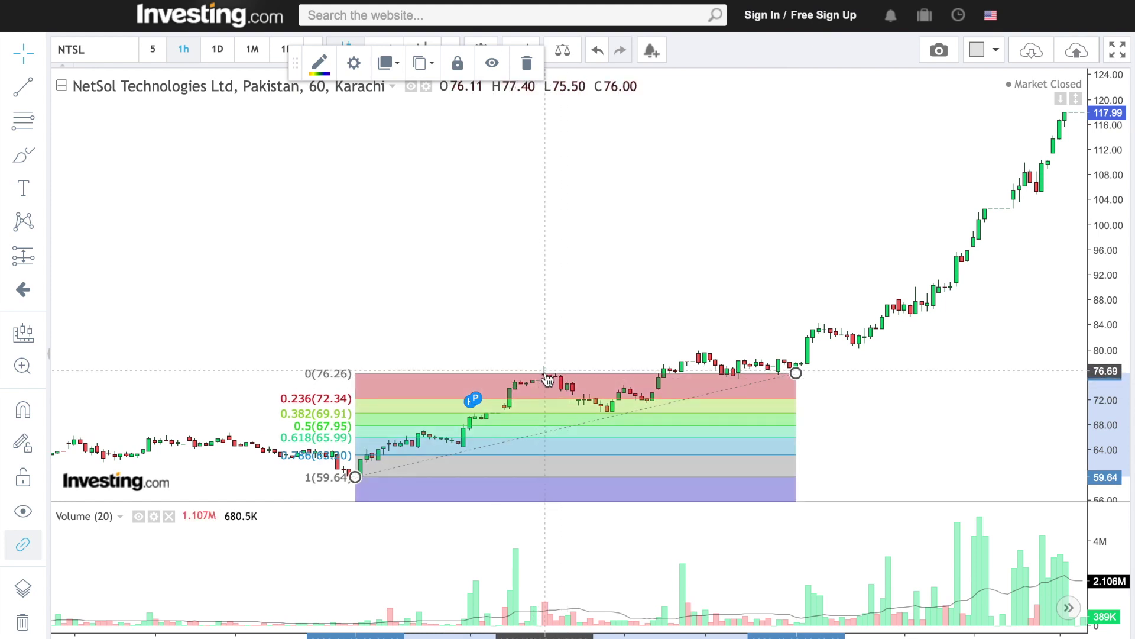
drag(797, 374, 842, 373)
scroll(511, 395, up, 5)
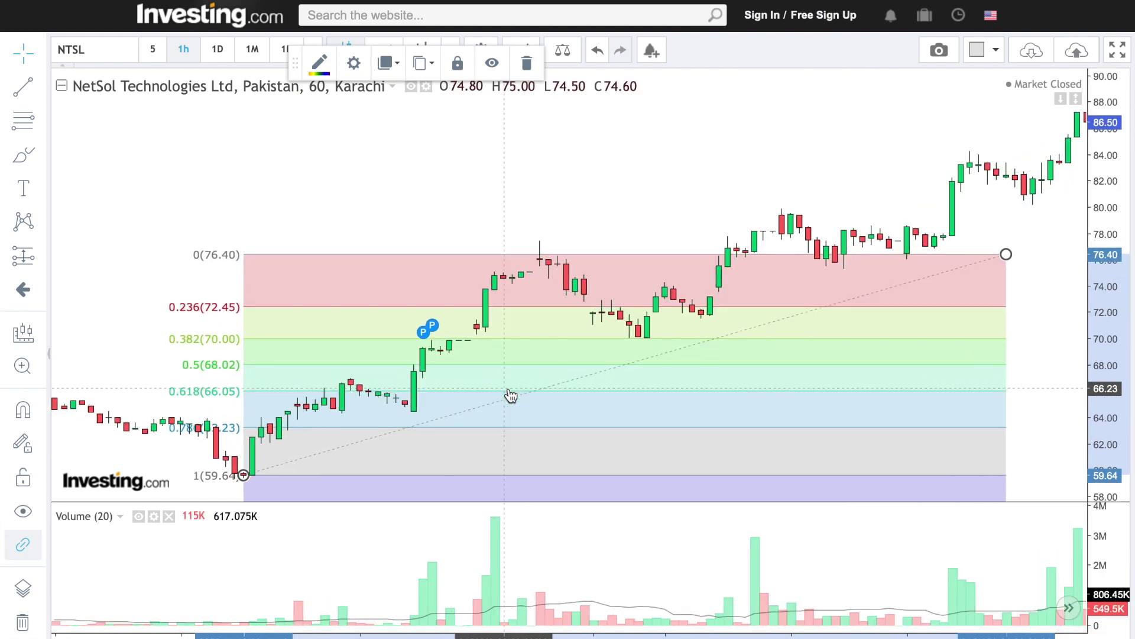
scroll(402, 398, down, 4)
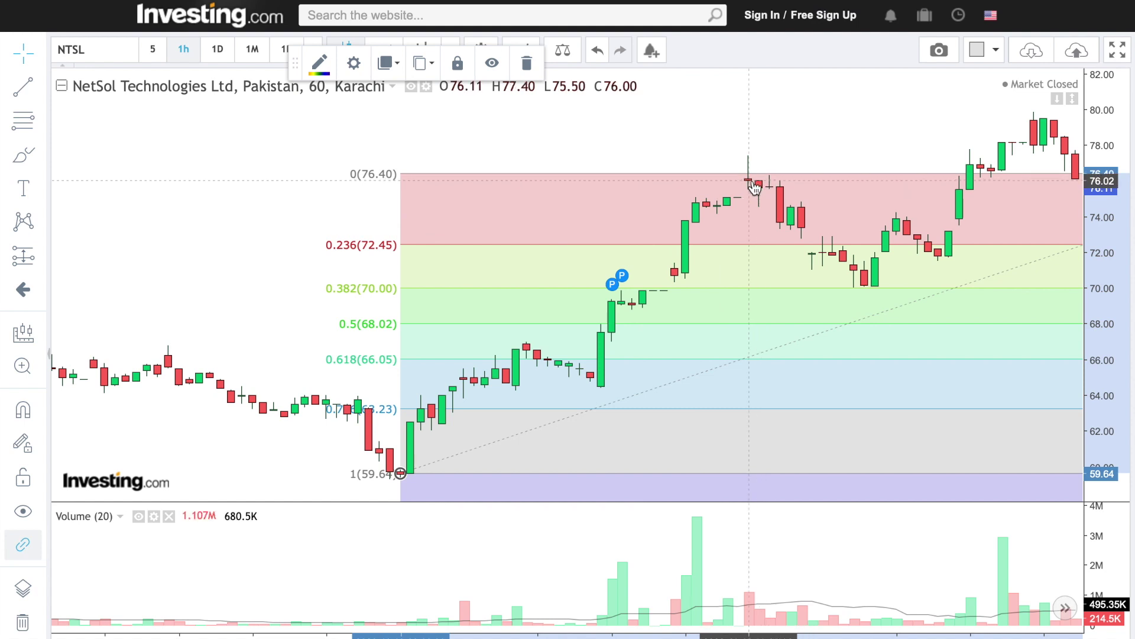
drag(754, 184, 757, 188)
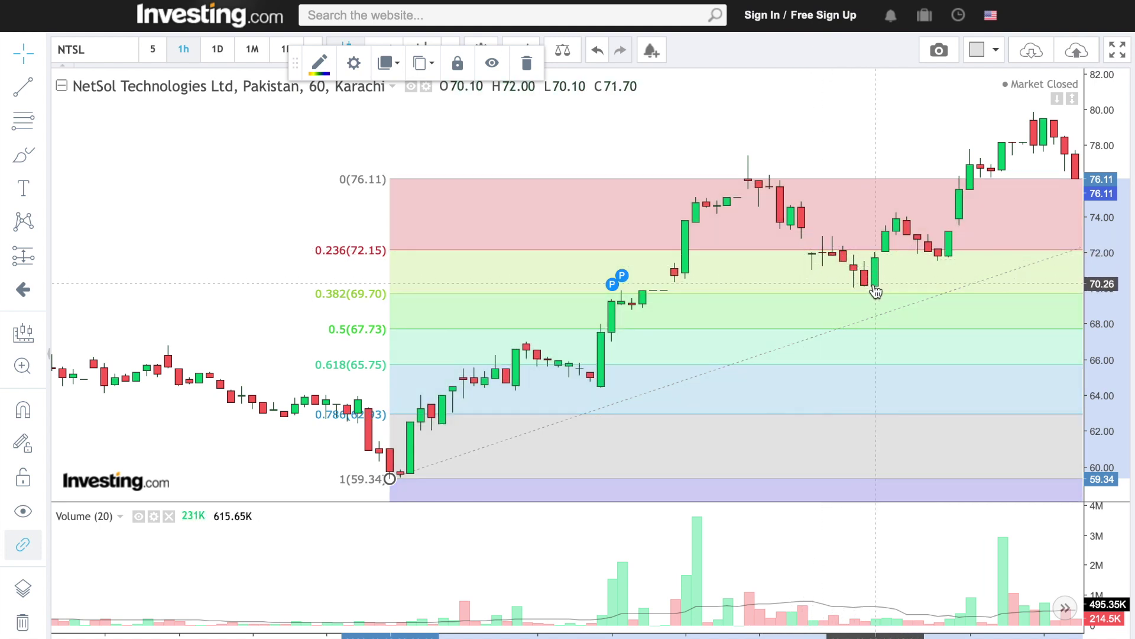
Examine how the pullback after the swing high meets the Fib retracement levels and how price moves in the following candles
scroll(869, 293, left, 2)
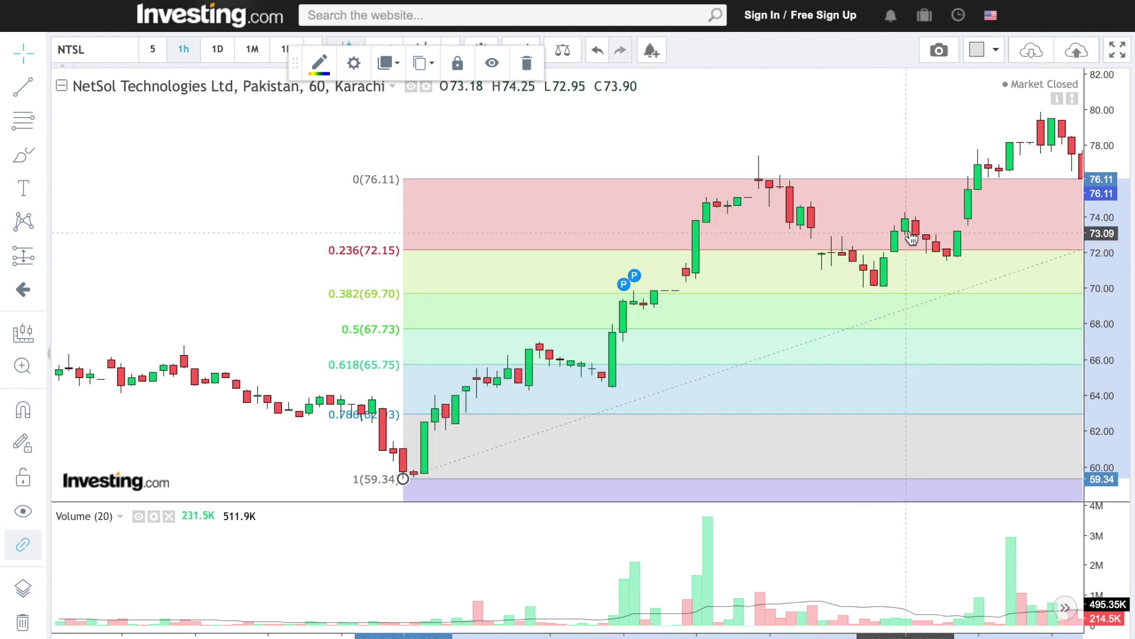
scroll(960, 261, right, 5)
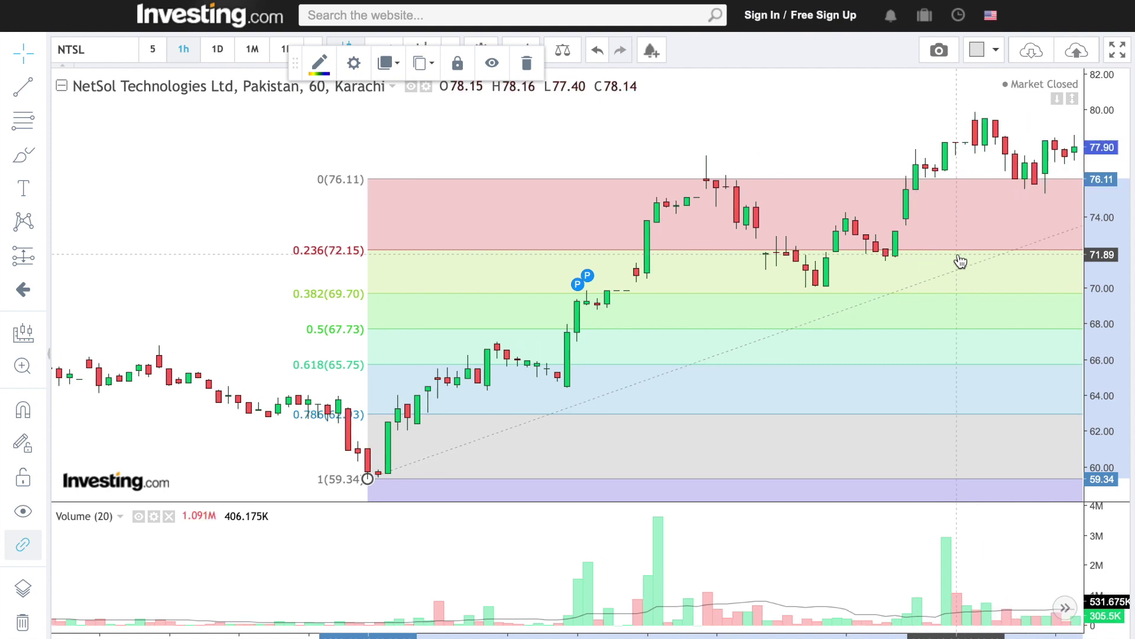
scroll(960, 260, right, 10)
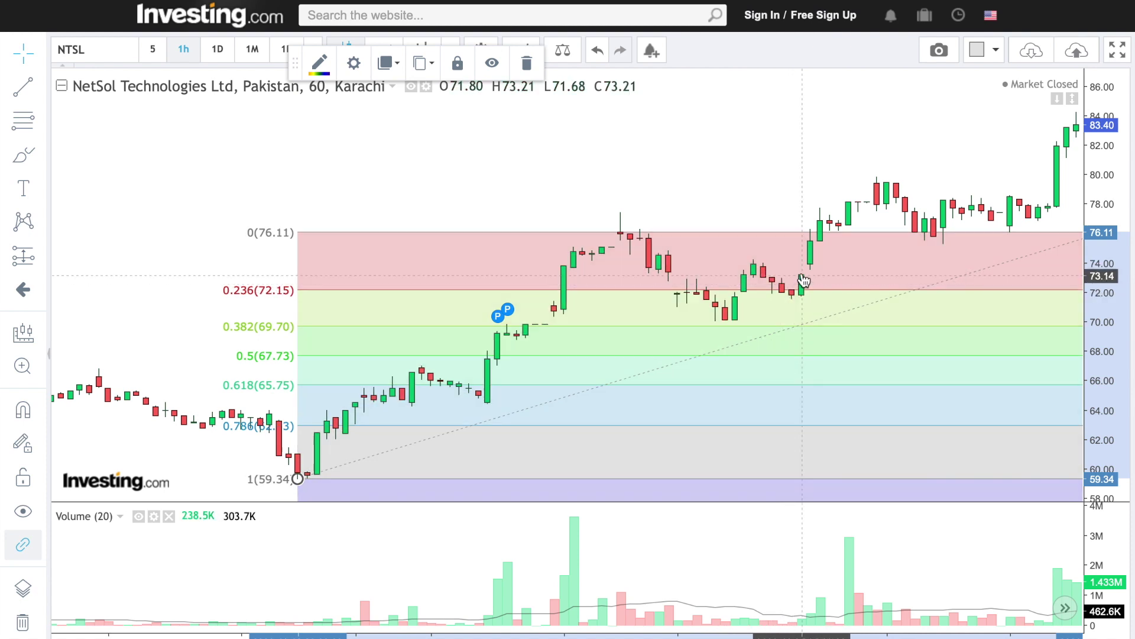
scroll(846, 221, right, 3)
scroll(847, 221, right, 1)
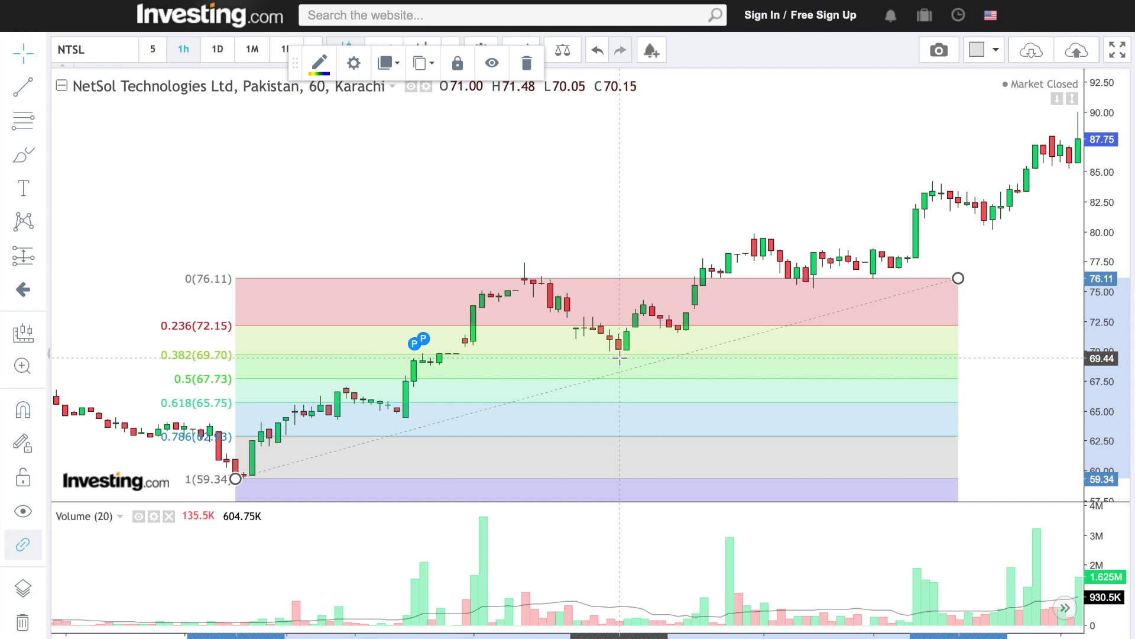
scroll(619, 358, up, 4)
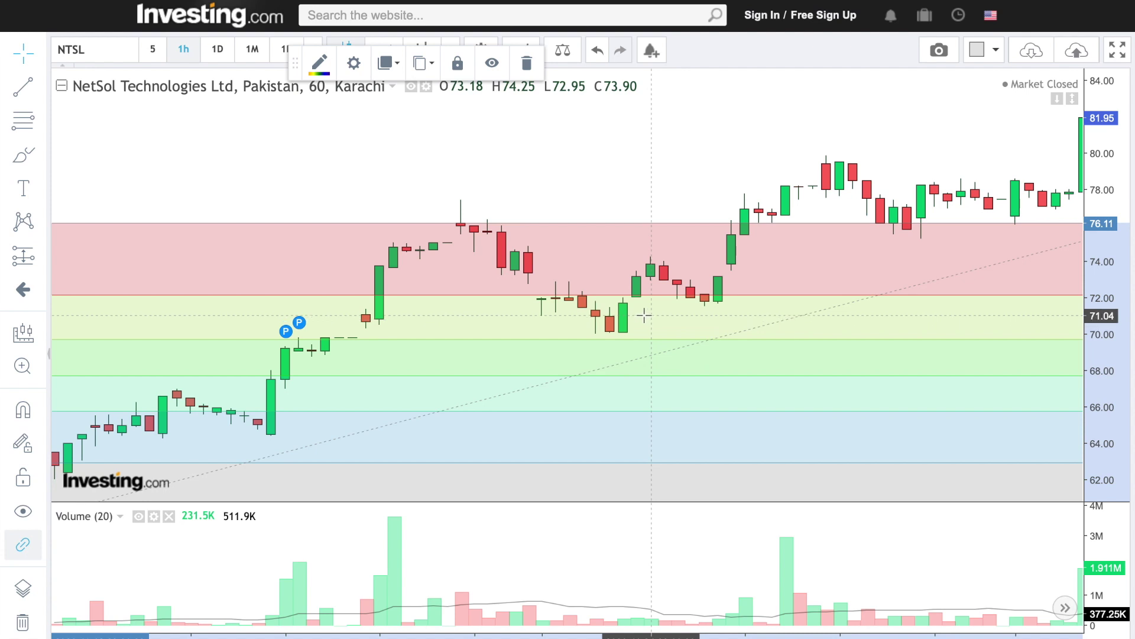
click(643, 315)
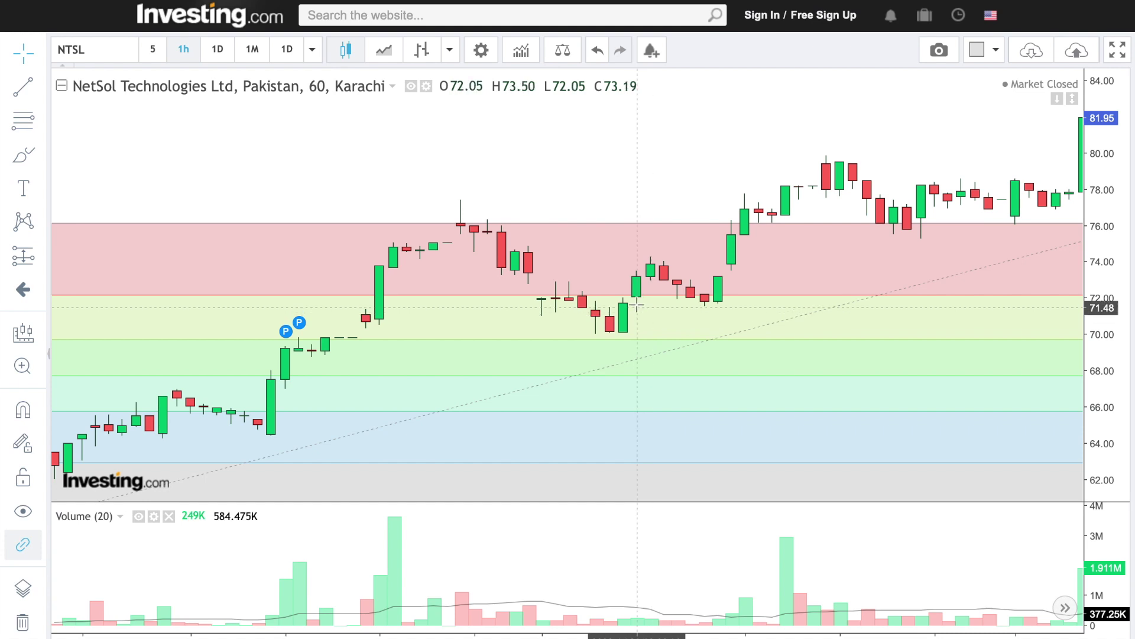
scroll(682, 288, right, 5)
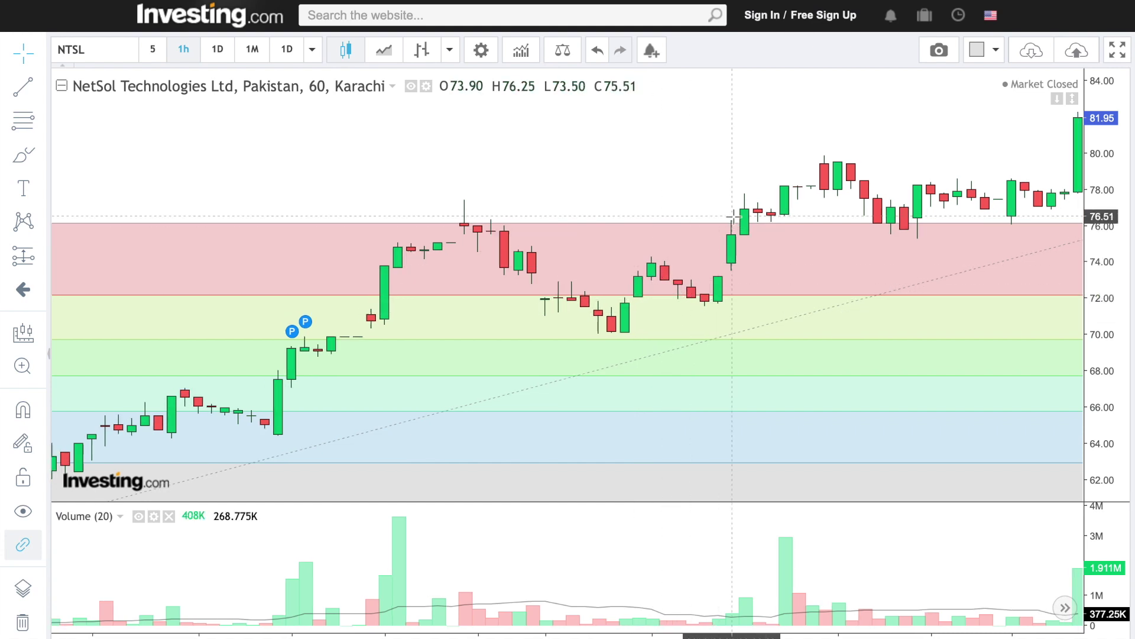
scroll(853, 211, right, 4)
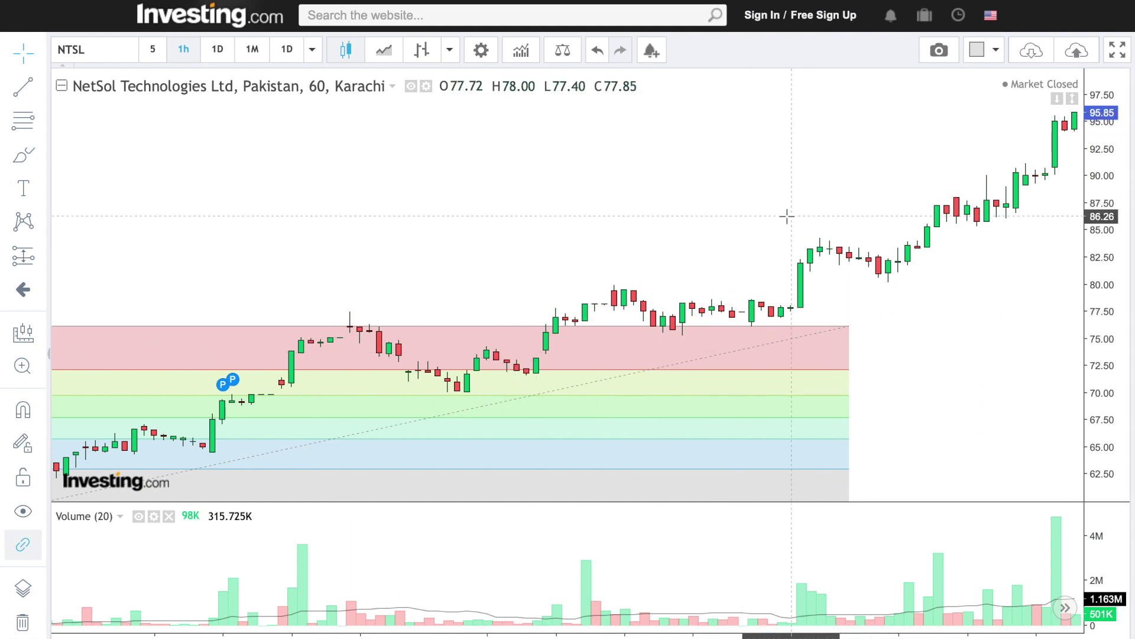
scroll(787, 216, right, 3)
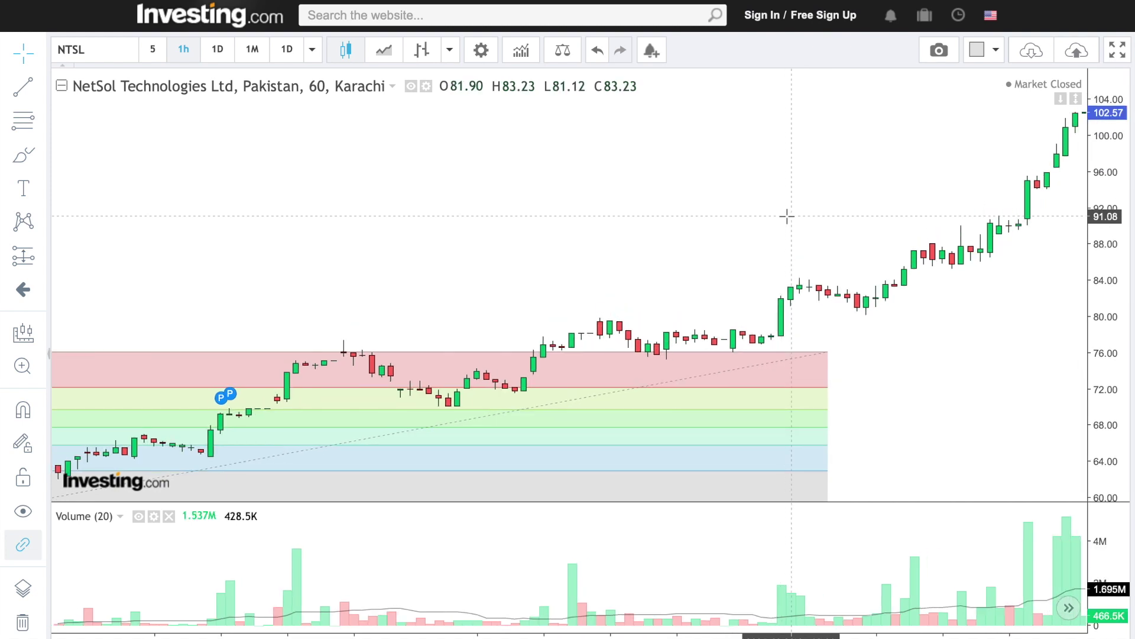
Shorten the Fib retracement to end at the pullback low and shift it to span about 59.46 to 76.10
scroll(787, 217, right, 1)
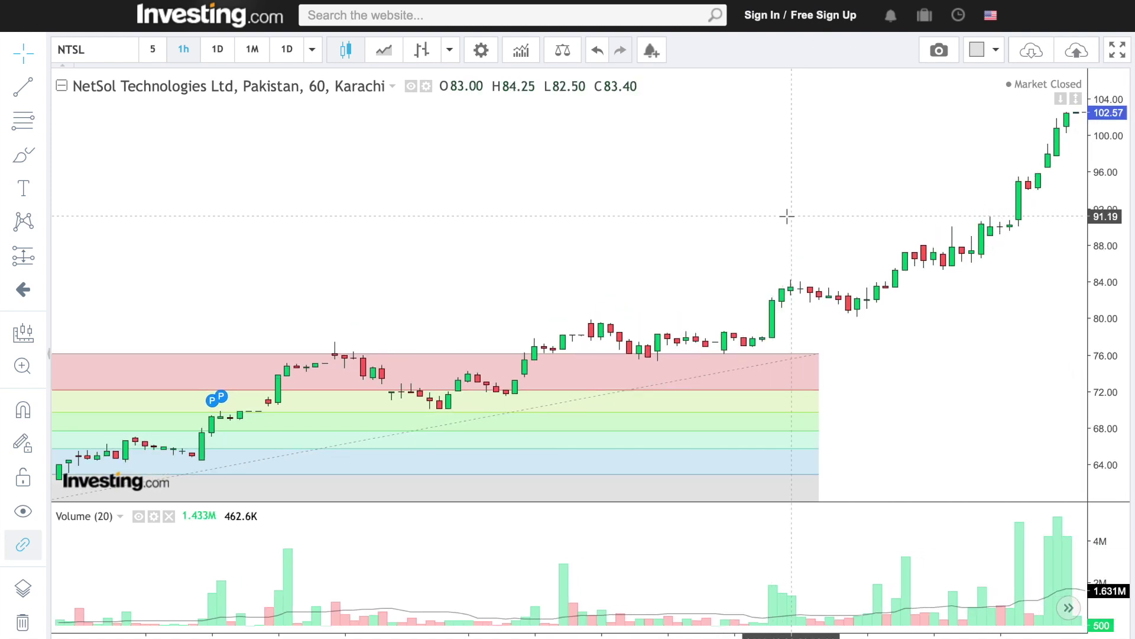
scroll(787, 217, left, 1)
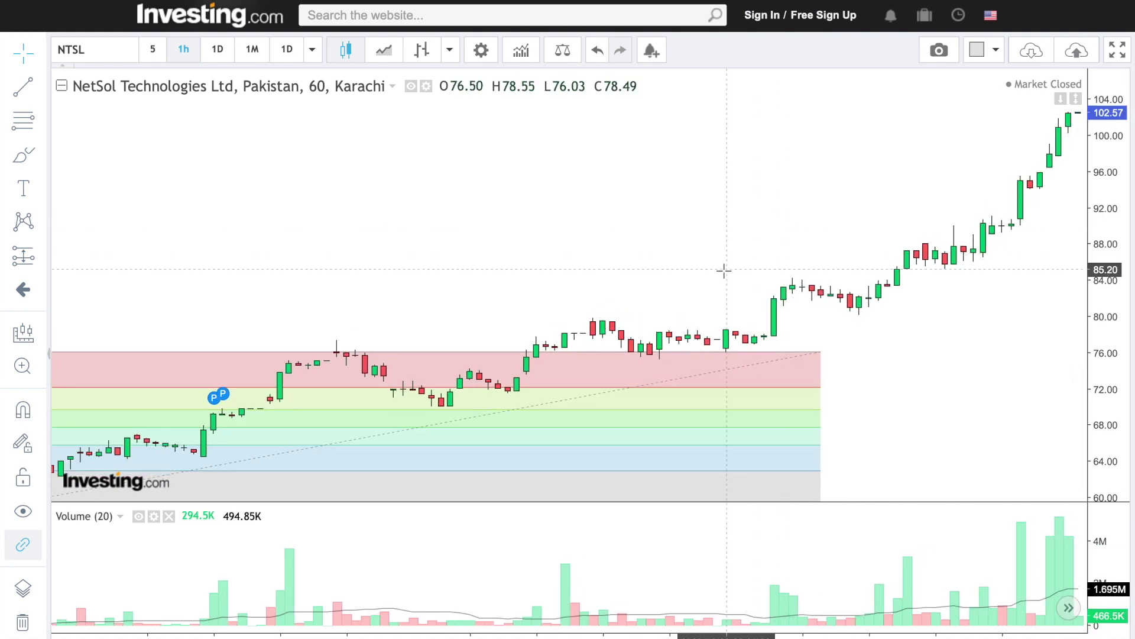
scroll(526, 356, left, 5)
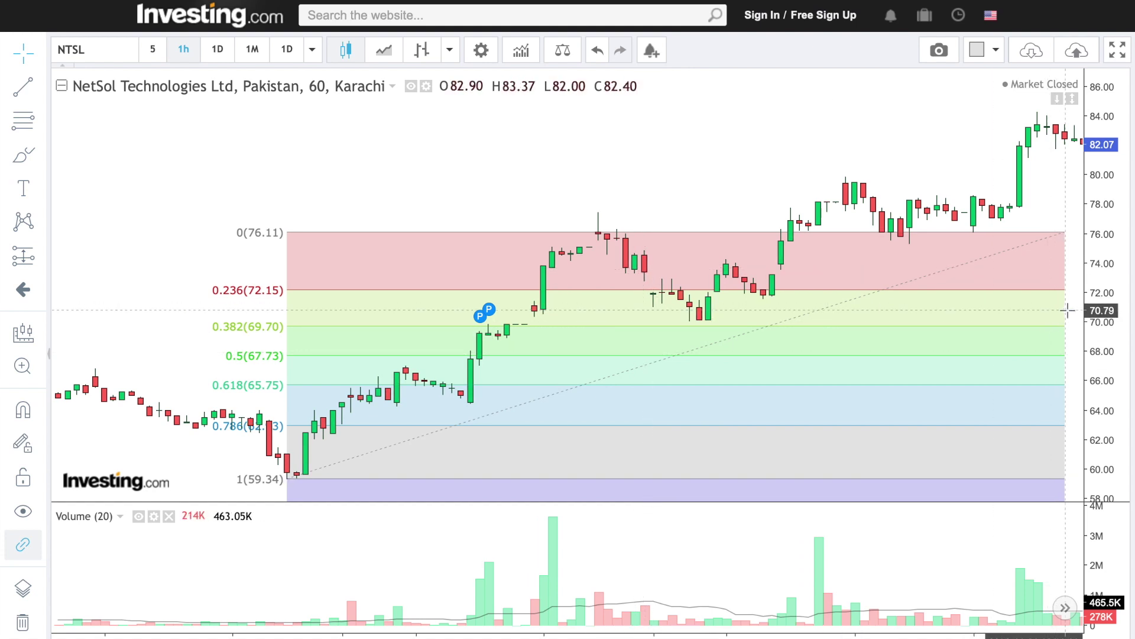
drag(1067, 295, 1019, 289)
drag(1019, 230, 716, 230)
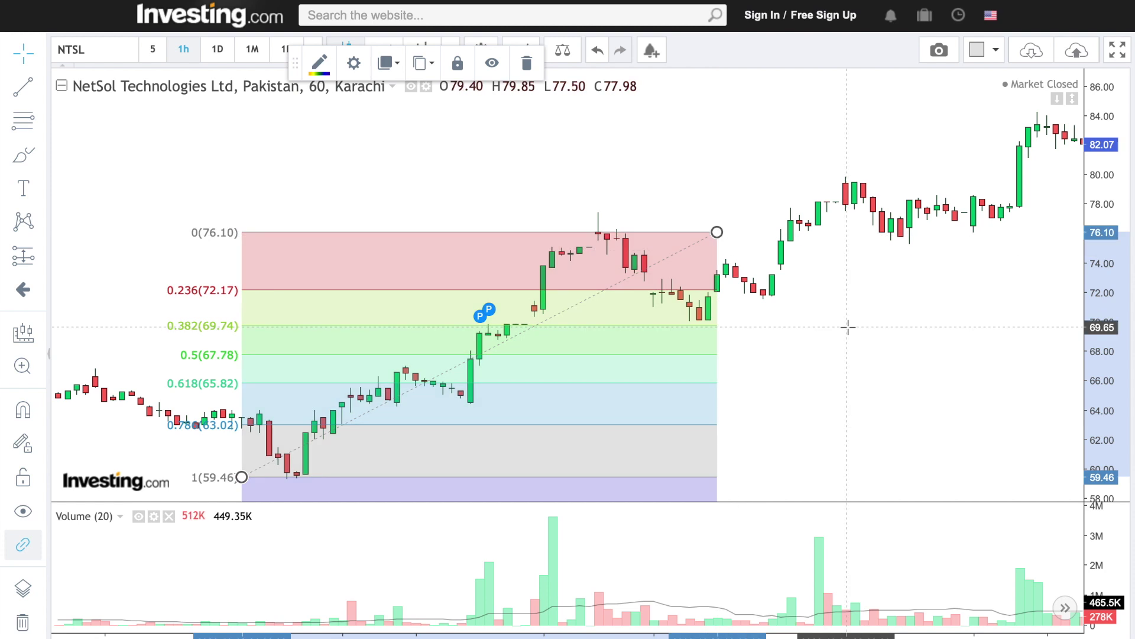
scroll(818, 337, down, 3)
click(973, 375)
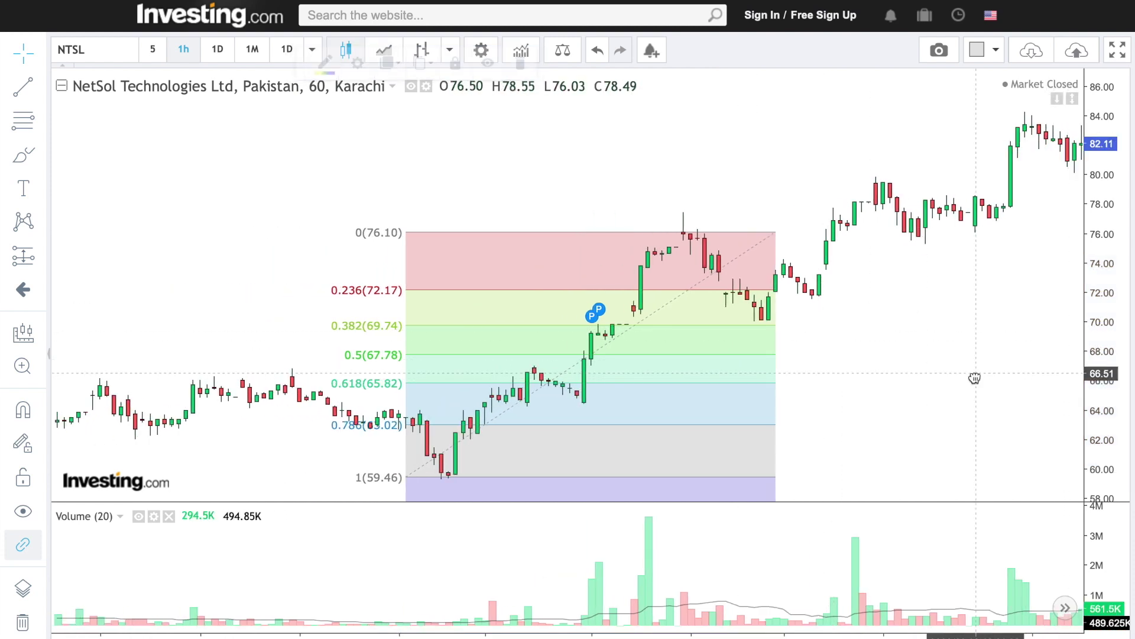
Draw a Trend-Based Fib Extension from the swing low at about 59.59 to the high at about 76.07 and the pullback low at about 70.06
drag(1118, 302, 1117, 343)
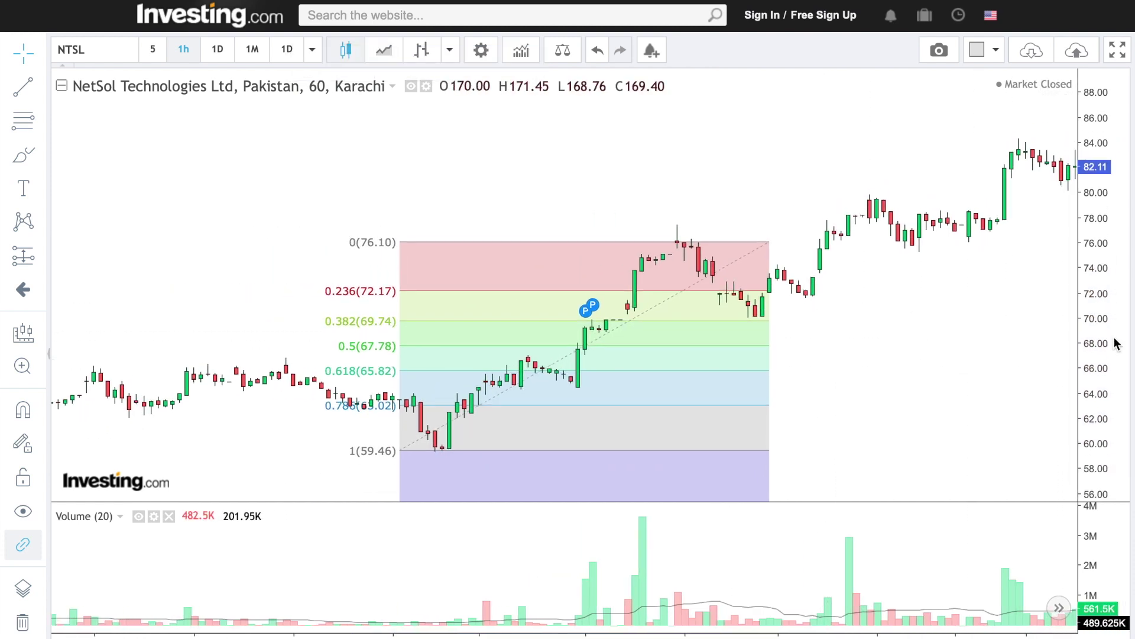
scroll(902, 367, up, 1)
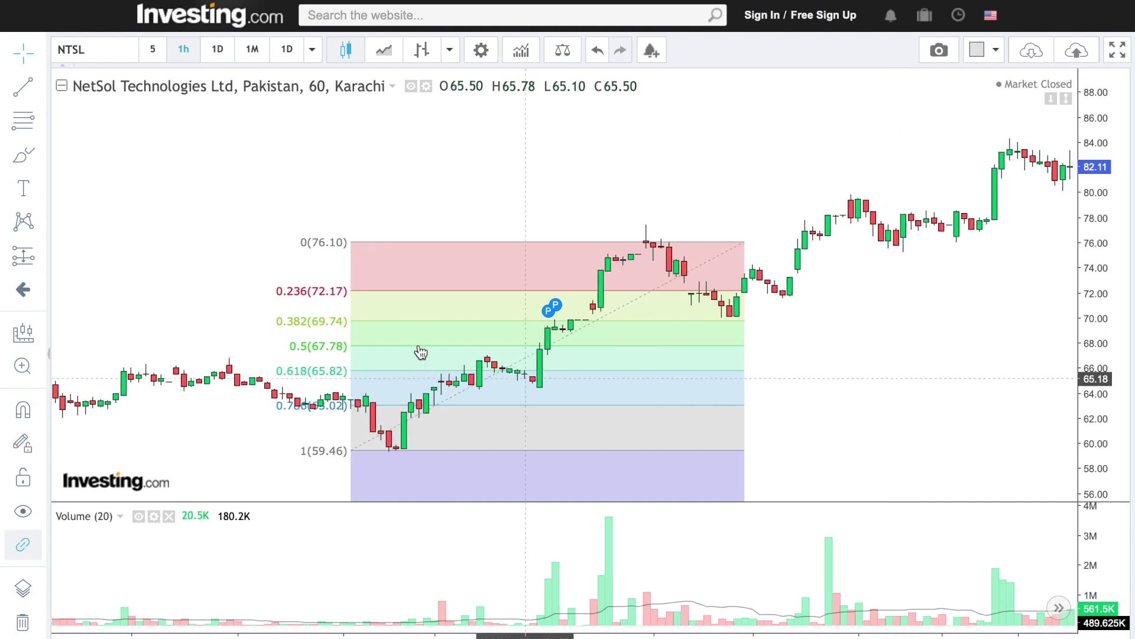
click(37, 124)
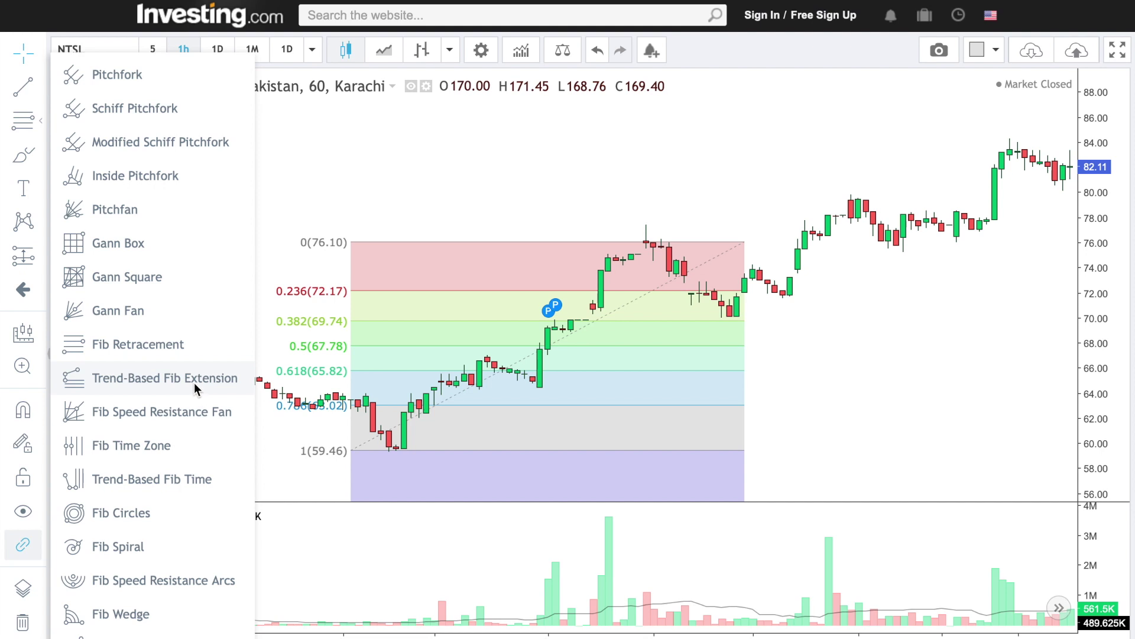
click(194, 383)
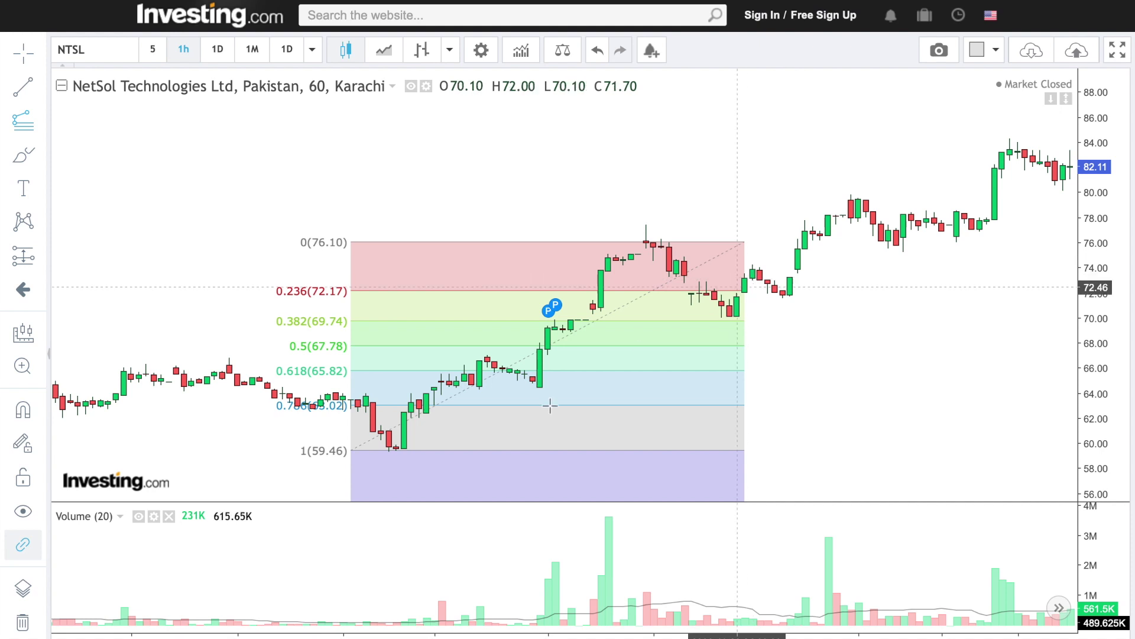
click(397, 449)
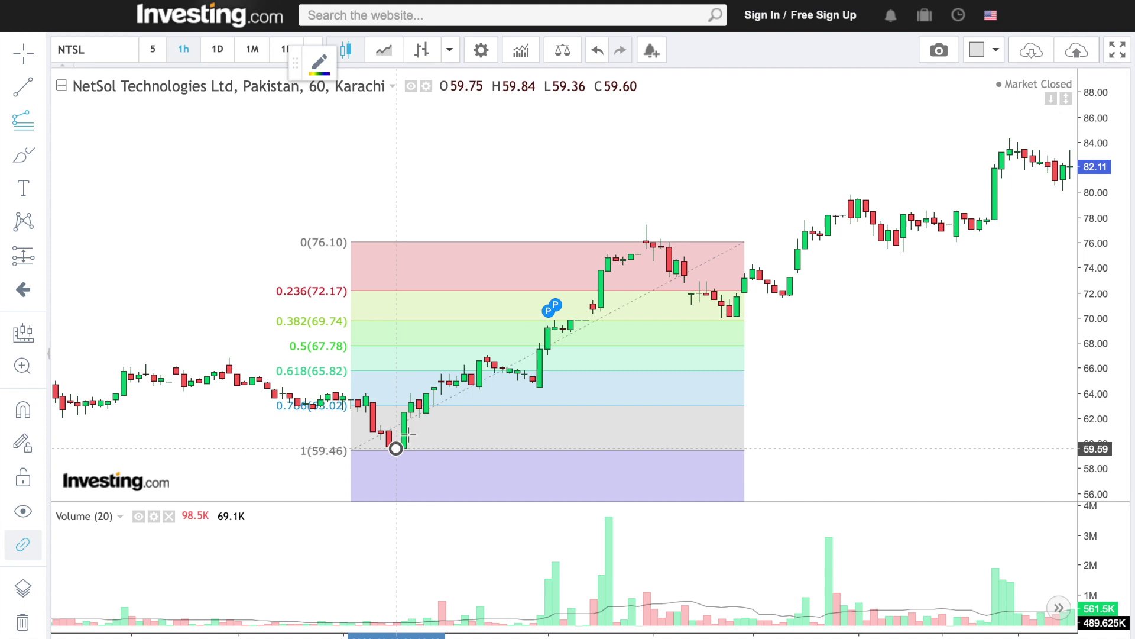
click(647, 243)
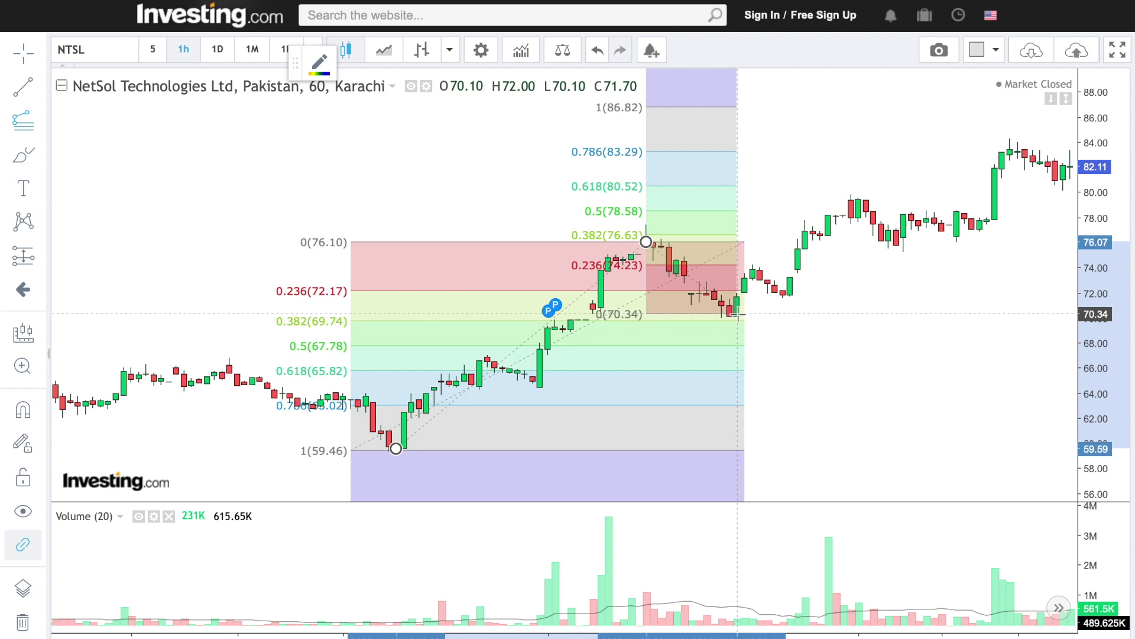
click(736, 317)
Shift the Fib extension slightly forward and stretch it in time over the following rise, with its points at about 59.66, 76.14 and 70.27
scroll(736, 317, right, 5)
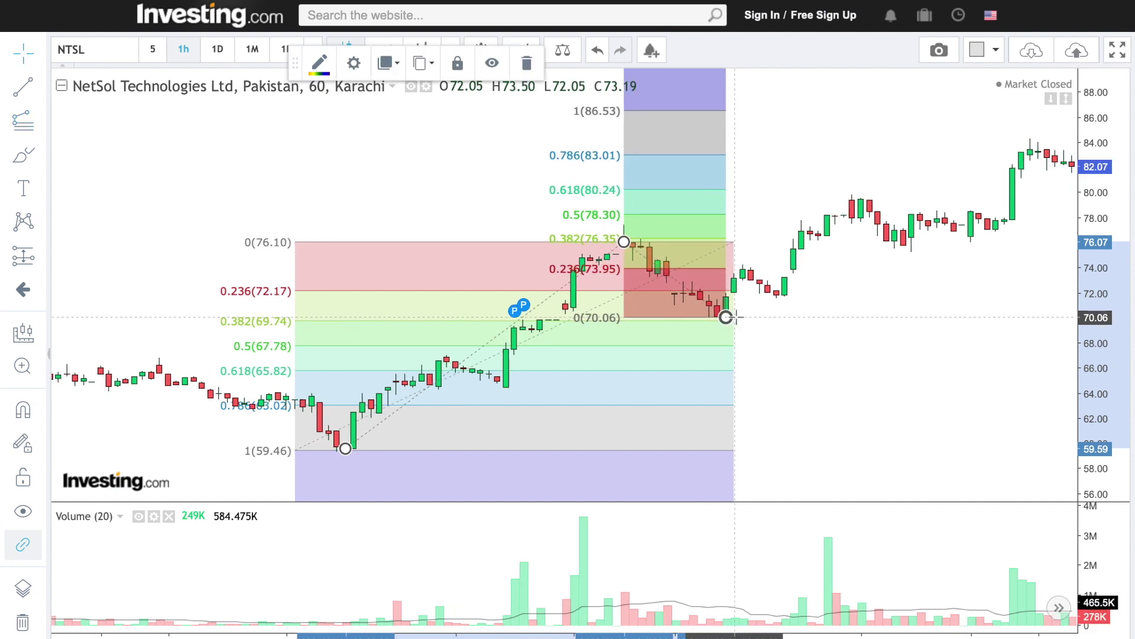
scroll(737, 318, down, 3)
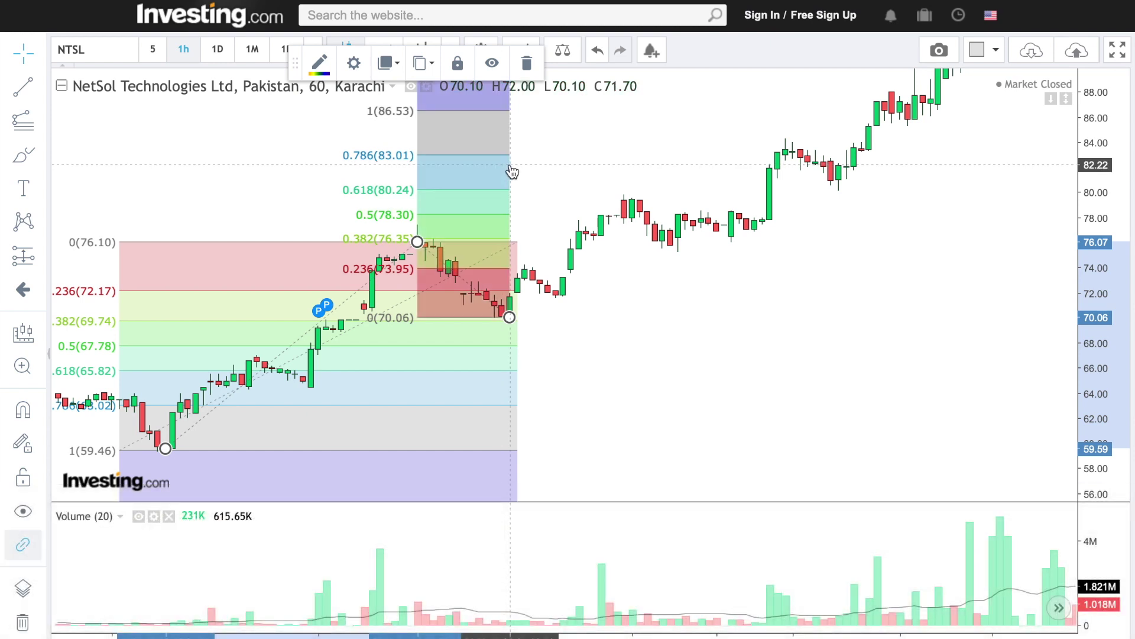
drag(512, 171, 519, 171)
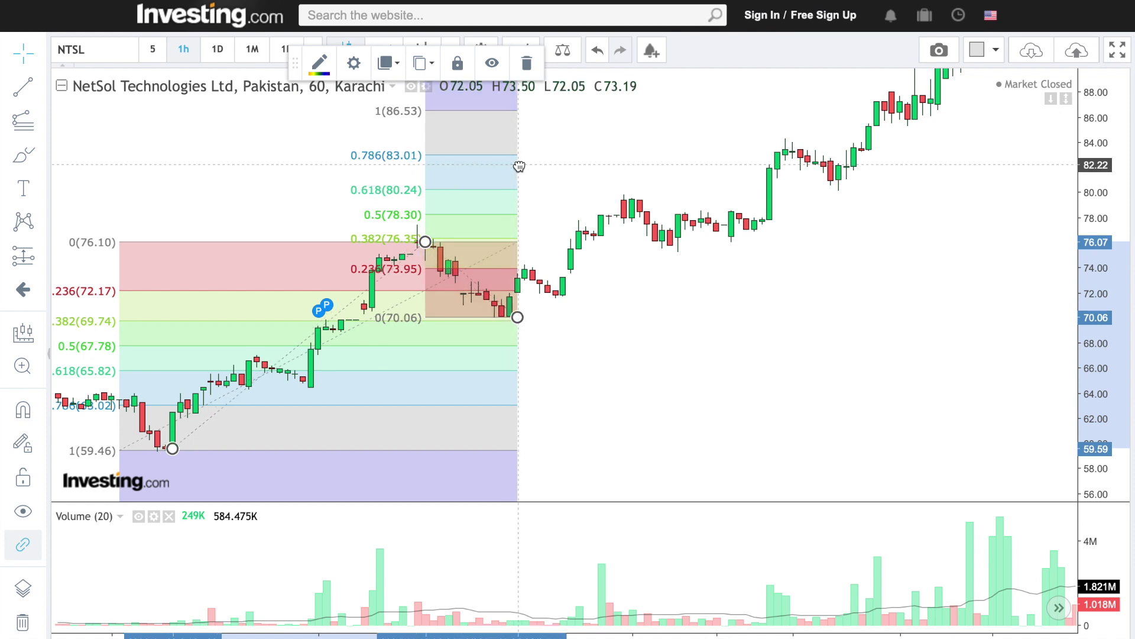
drag(518, 317, 960, 315)
scroll(736, 412, down, 4)
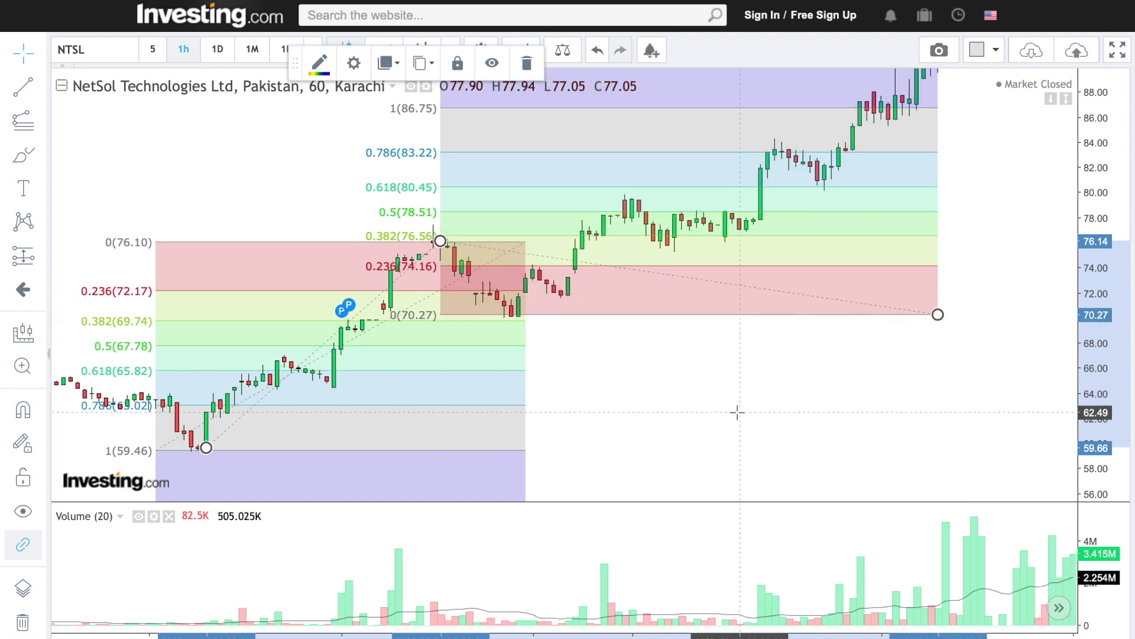
scroll(738, 412, up, 2)
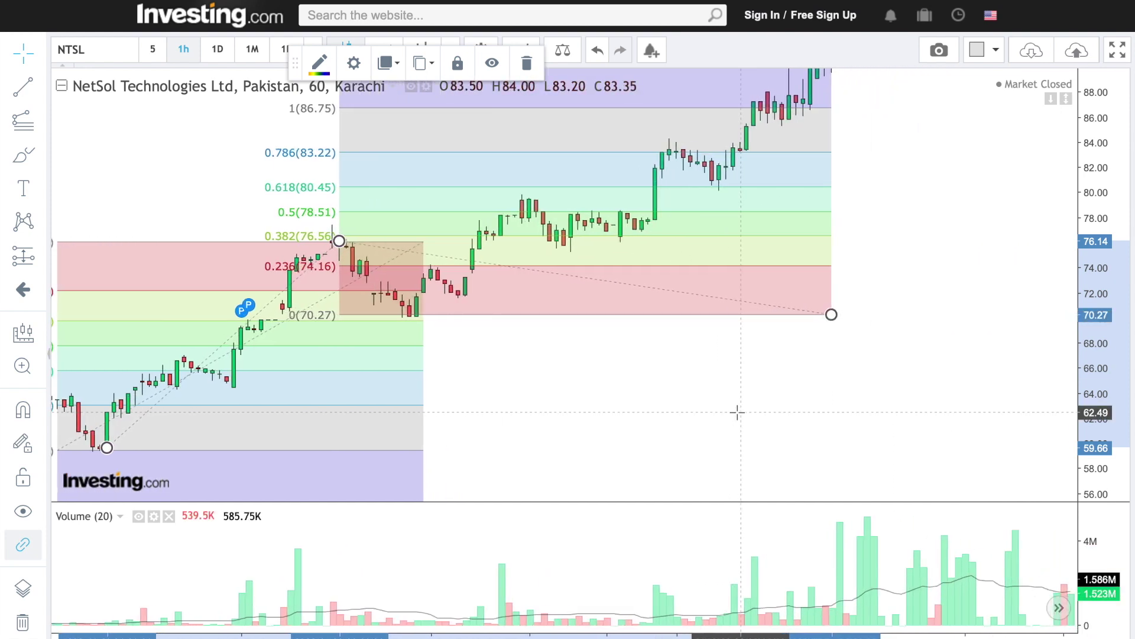
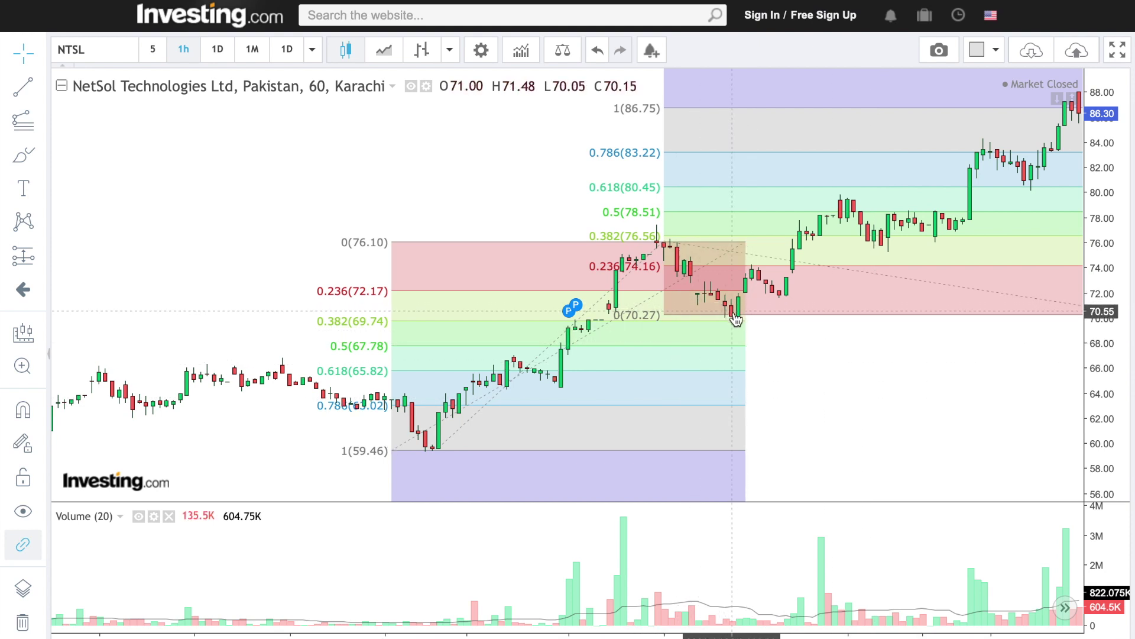
Examine how price reacts at the Fib extension levels between 0 and 1 after the pullback low
scroll(736, 320, right, 5)
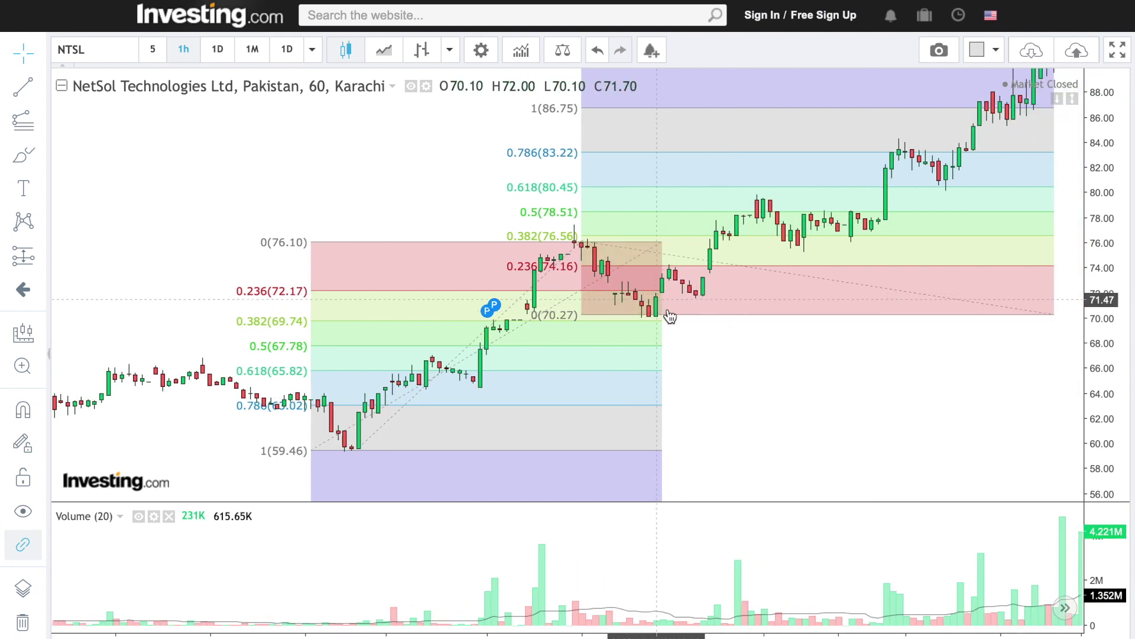
scroll(689, 329, down, 3)
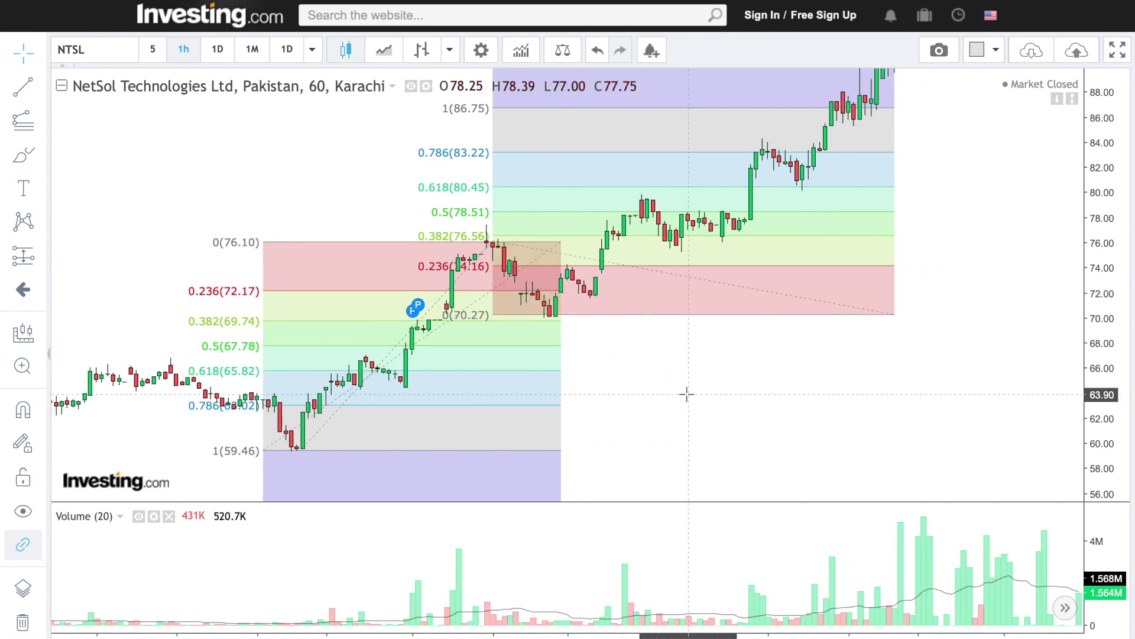
scroll(686, 394, down, 1)
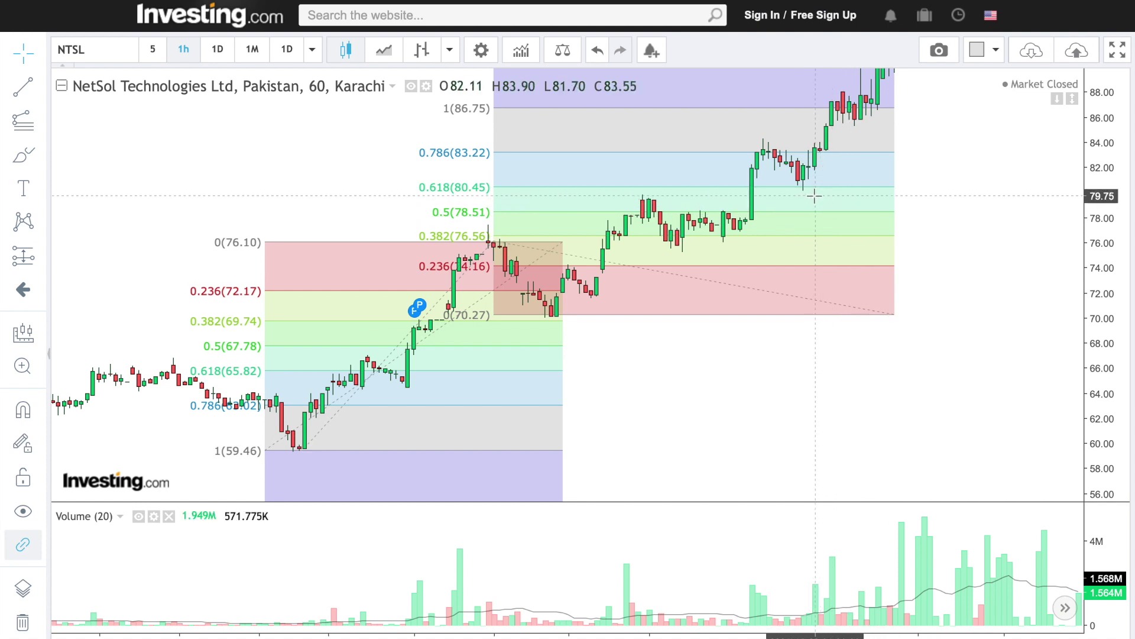
click(808, 192)
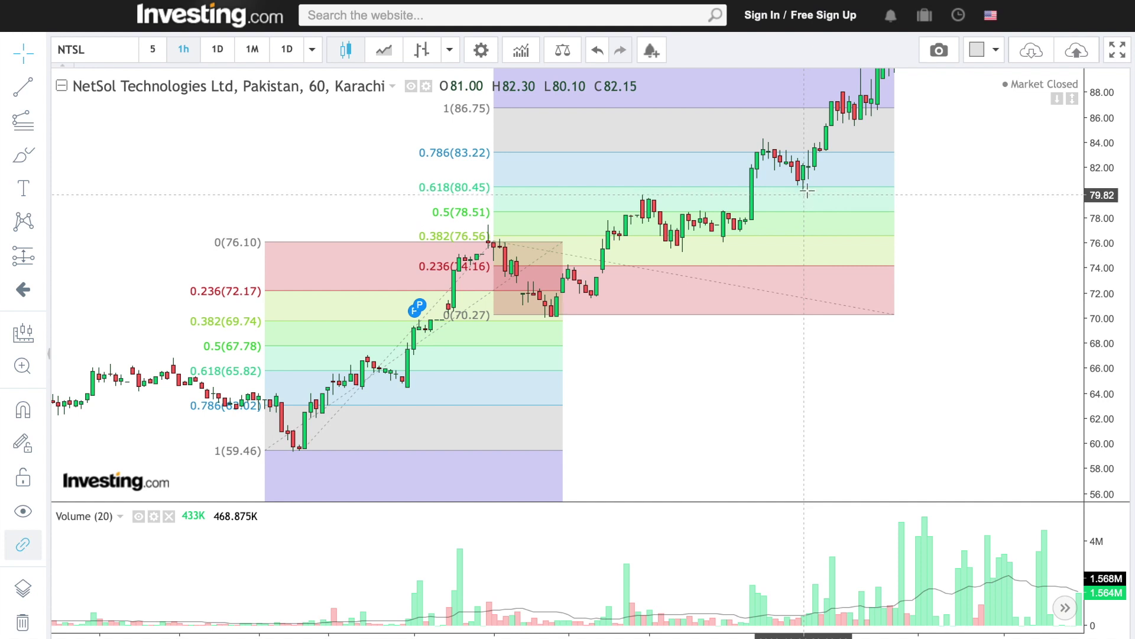
scroll(804, 192, up, 2)
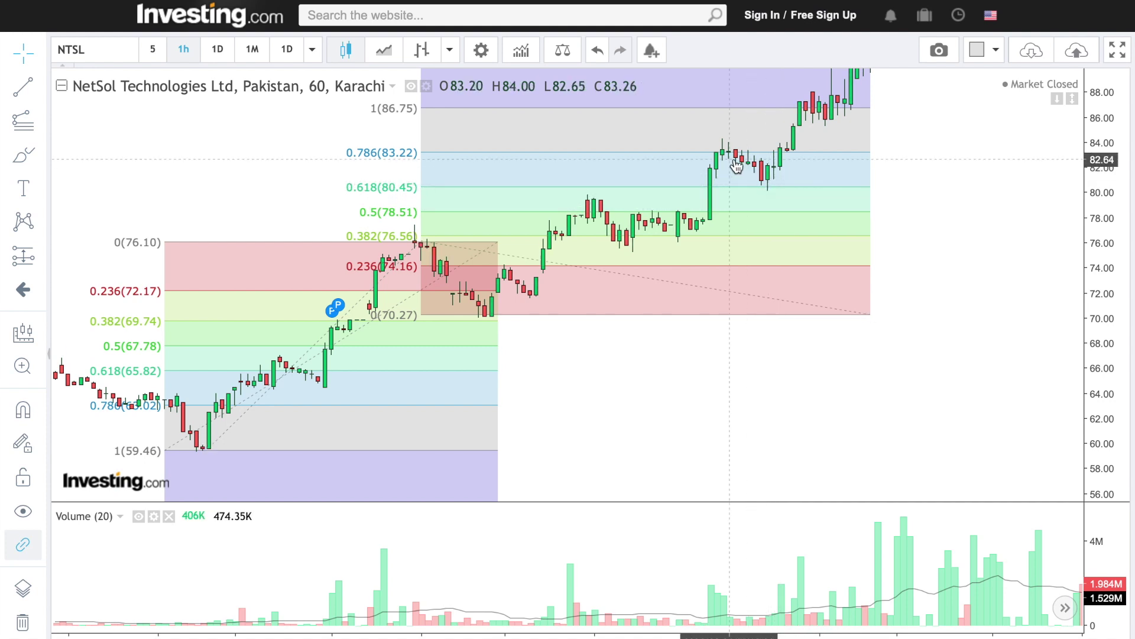
click(774, 177)
scroll(777, 161, right, 5)
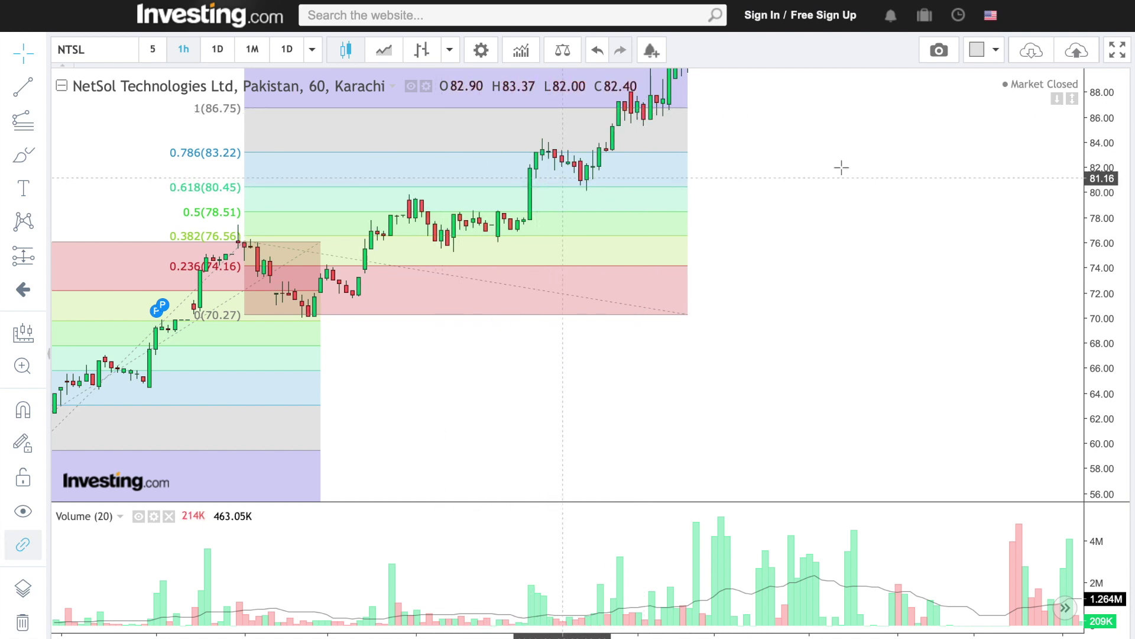
Stretch the Fib extension further forward in time past the 2.618 level crossing, placing its third point at about 71.37
drag(1103, 213, 1091, 297)
drag(1111, 178, 1104, 253)
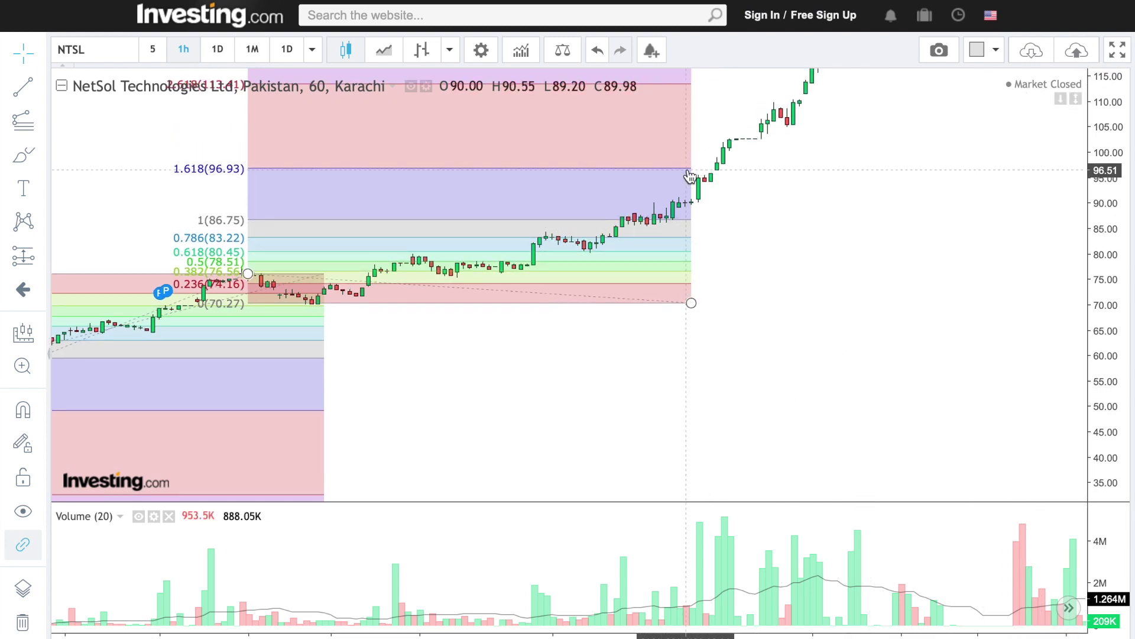
drag(695, 304, 863, 297)
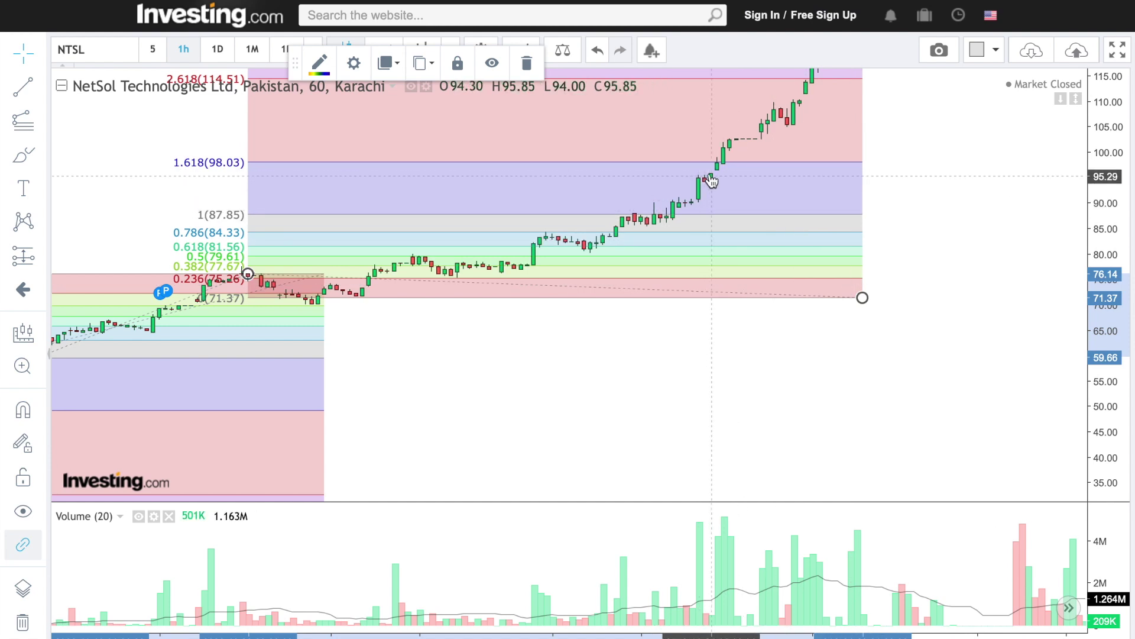
Examine how the continued rise meets the extension levels from 1.618 up to 4.236, and review the lower levels again
drag(1117, 178, 1103, 253)
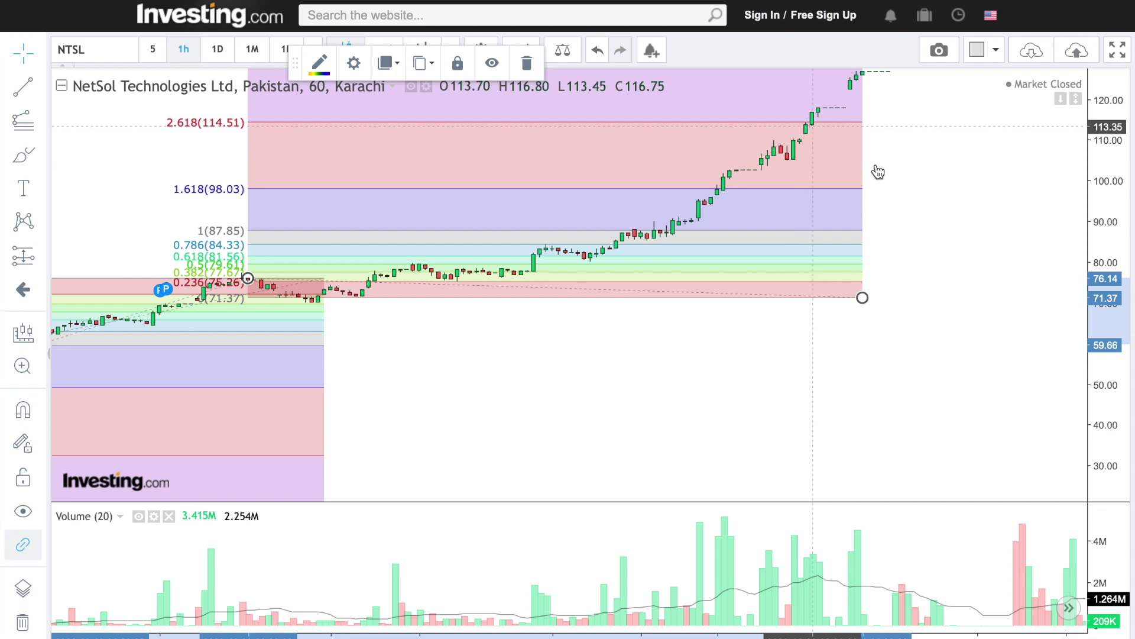
drag(1111, 137, 1110, 232)
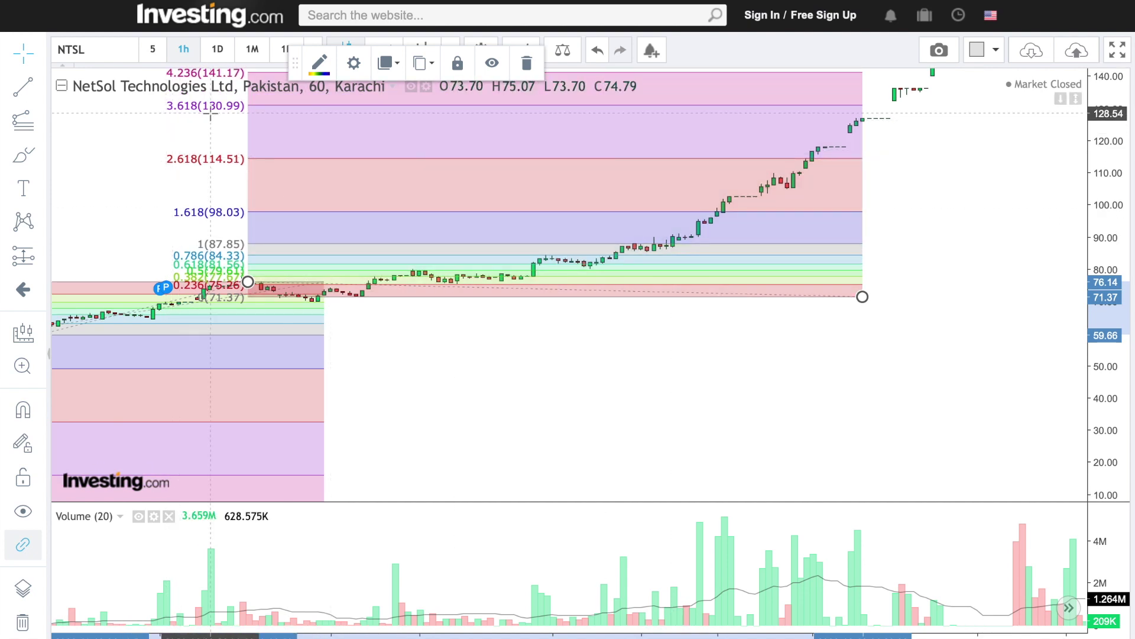
drag(1123, 241, 1122, 346)
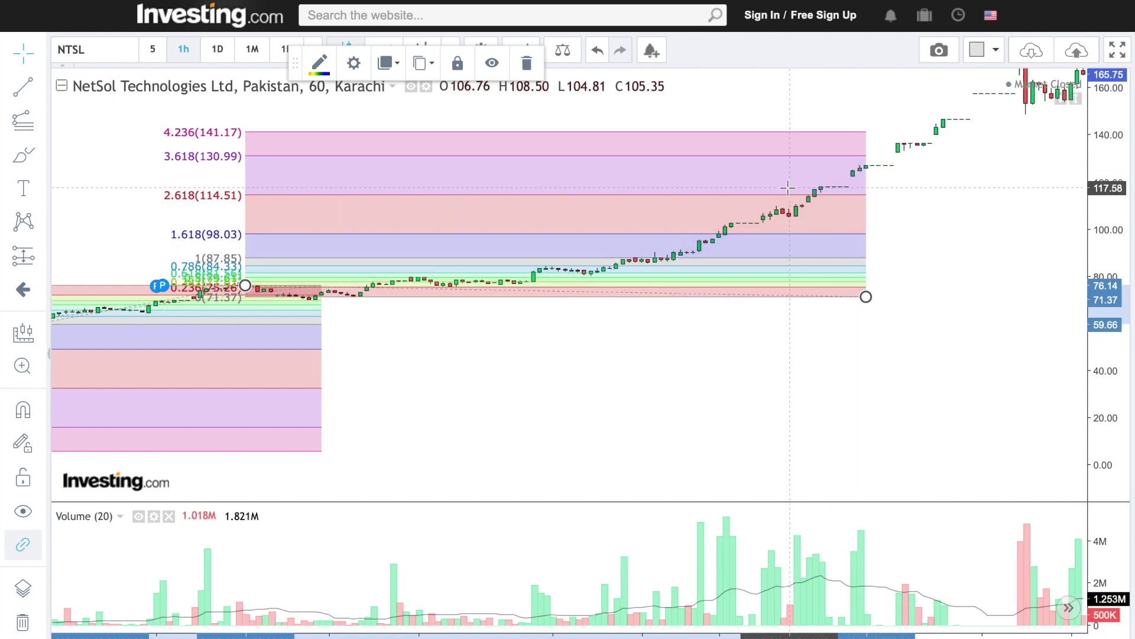
scroll(788, 188, up, 2)
scroll(787, 188, down, 4)
scroll(513, 295, down, 1)
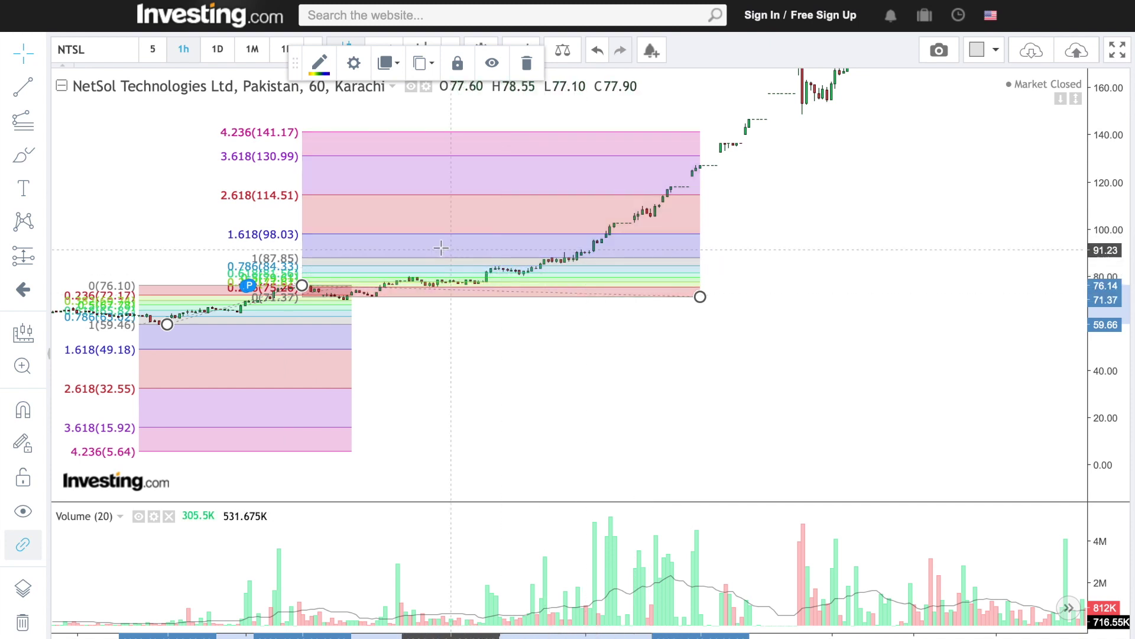
scroll(589, 247, up, 3)
scroll(589, 247, up, 4)
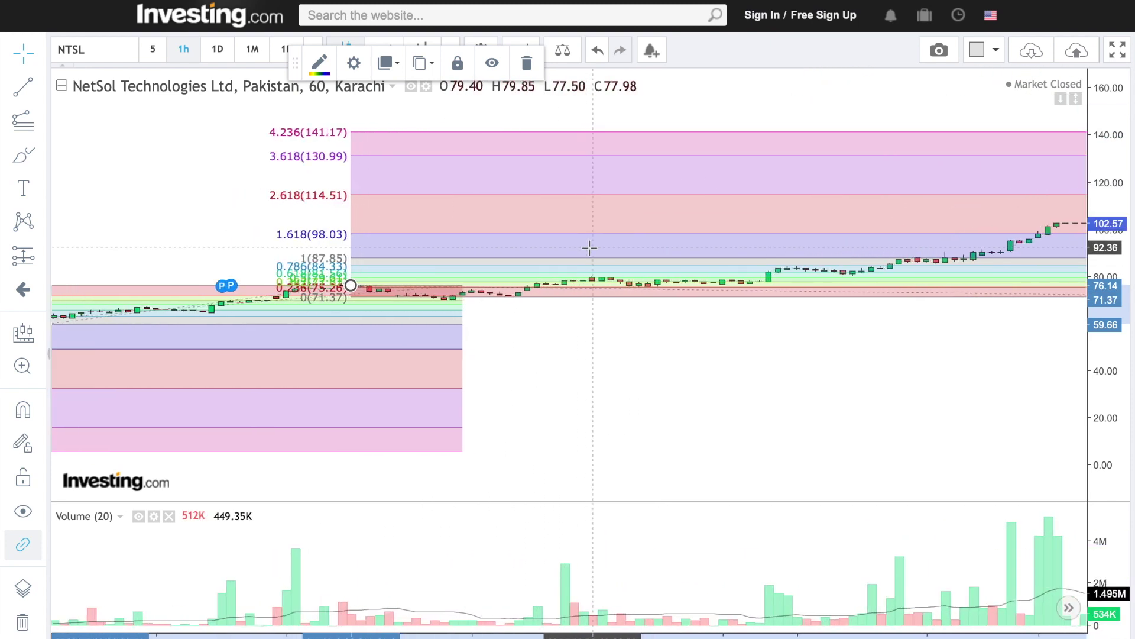
mouse_move(1115, 177)
mouse_down()
mouse_move(1116, 110)
mouse_move(1115, 195)
mouse_up()
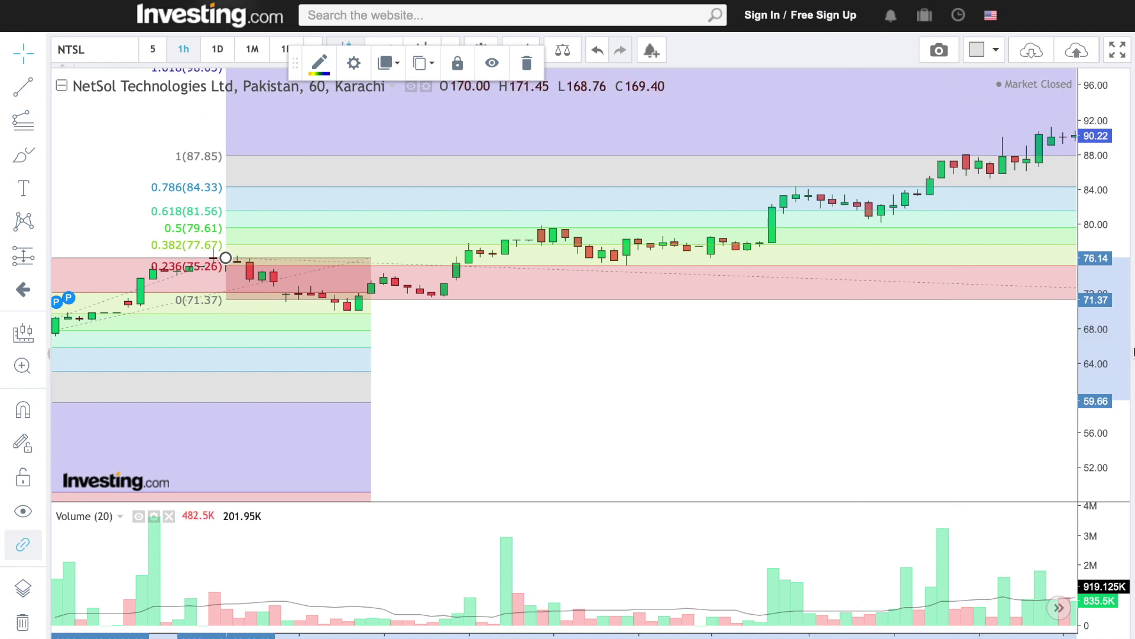
scroll(883, 273, left, 5)
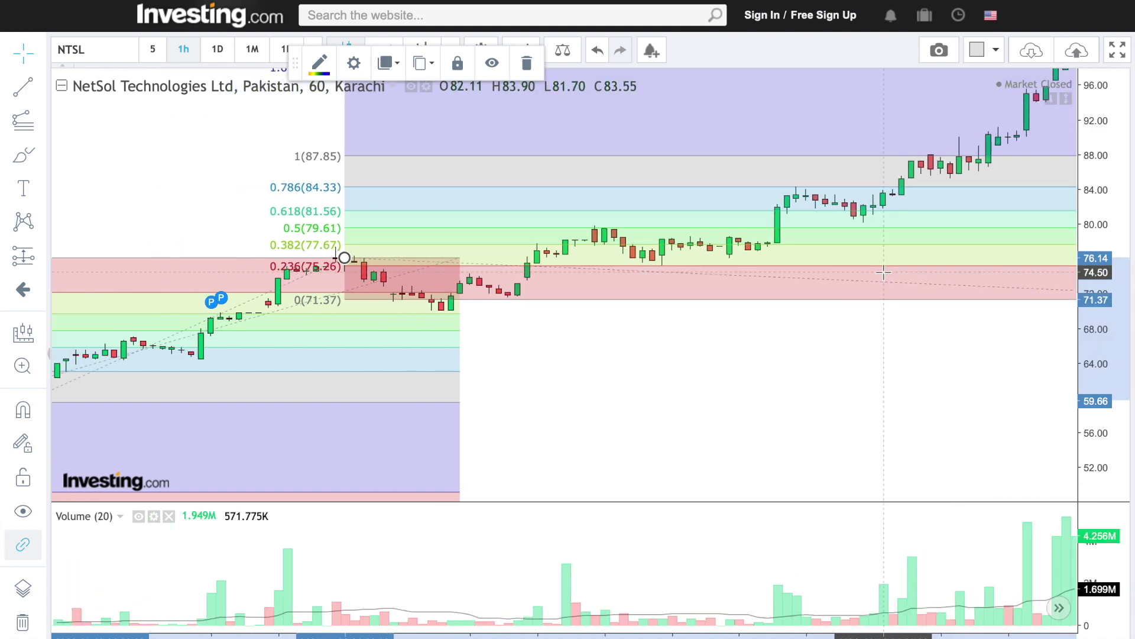